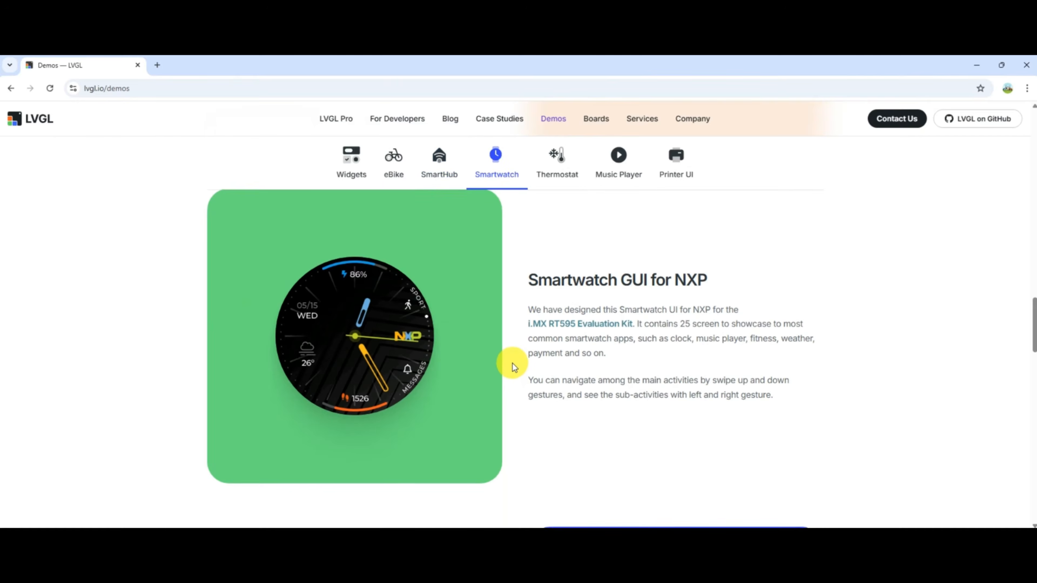
Look through the smartwatch, thermostat, music player and printer demos on the LVGL demos page.
scroll(512, 370, "down", 12)
scroll(512, 363, "down", 10)
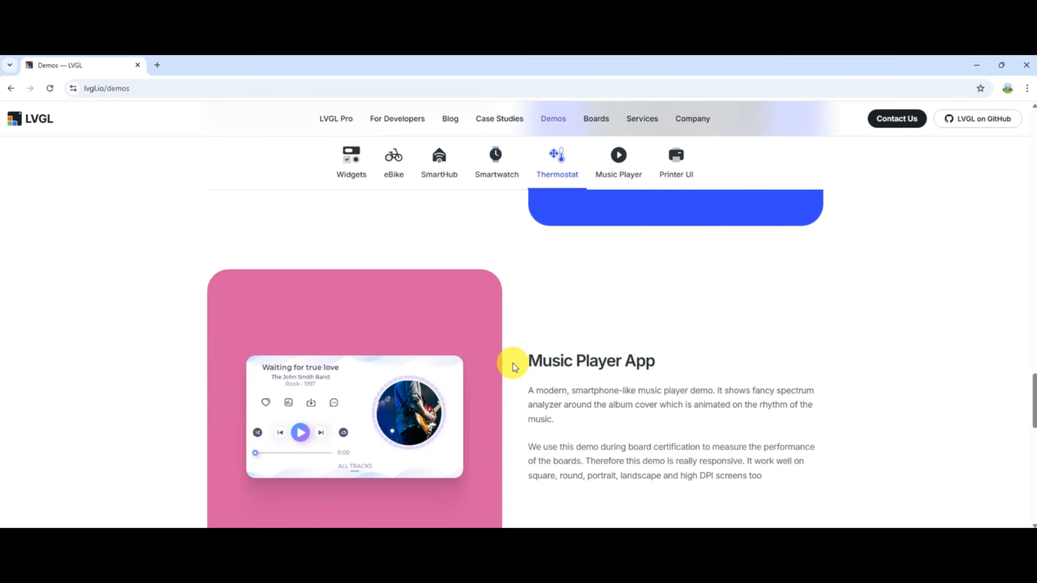
scroll(513, 362, "down", 5)
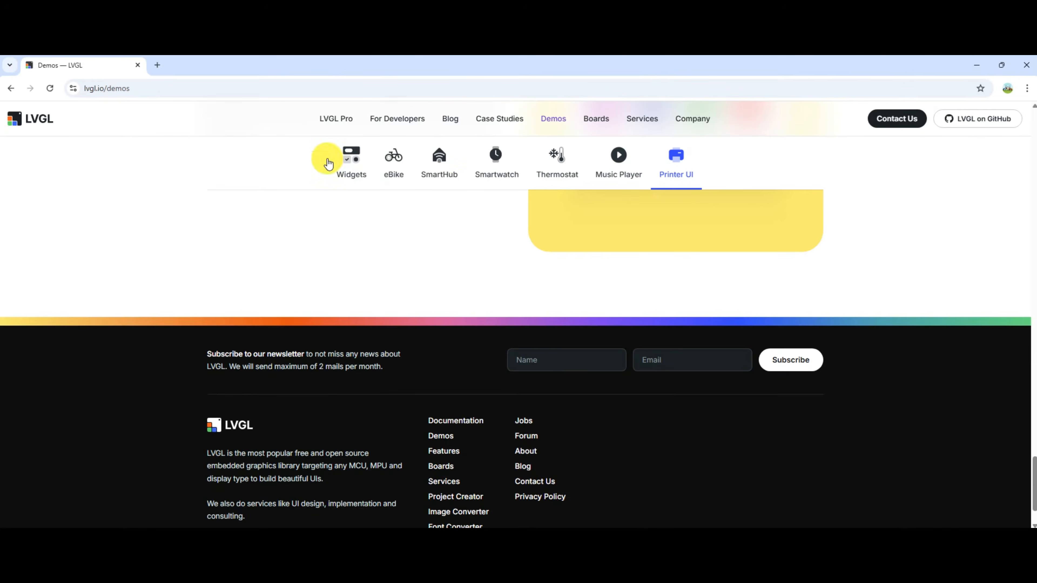
Search the web for "squareline studio" in a new browser tab and open the official SquareLine Studio website.
key("ctrl+t")
left_click(370, 268)
type("squareline stu")
key("Return")
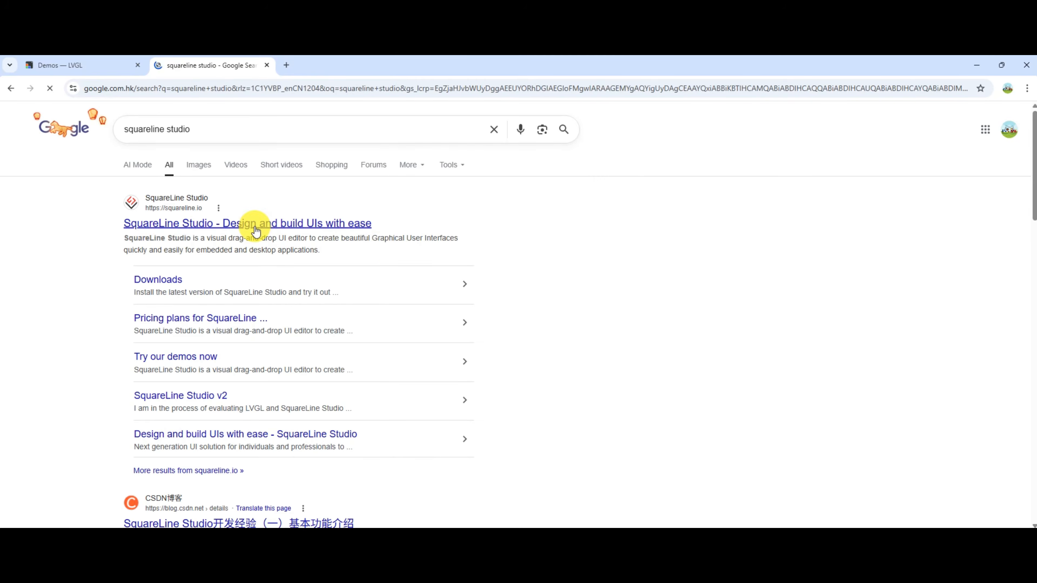
left_click(185, 223)
Play the intro video on the SquareLine homepage and look through the rest of the page.
left_click(700, 391)
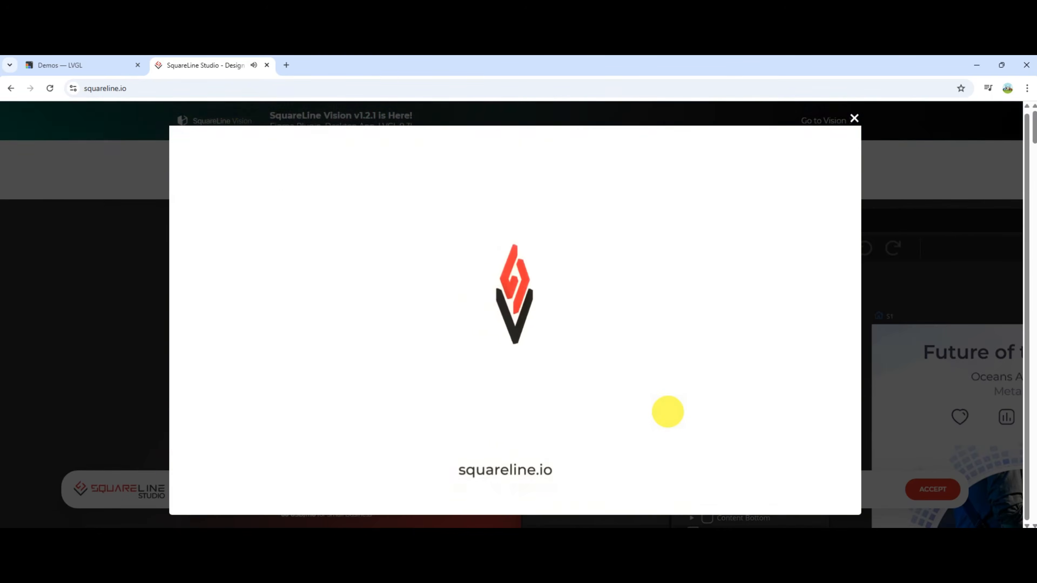
scroll(630, 293, "down", 20)
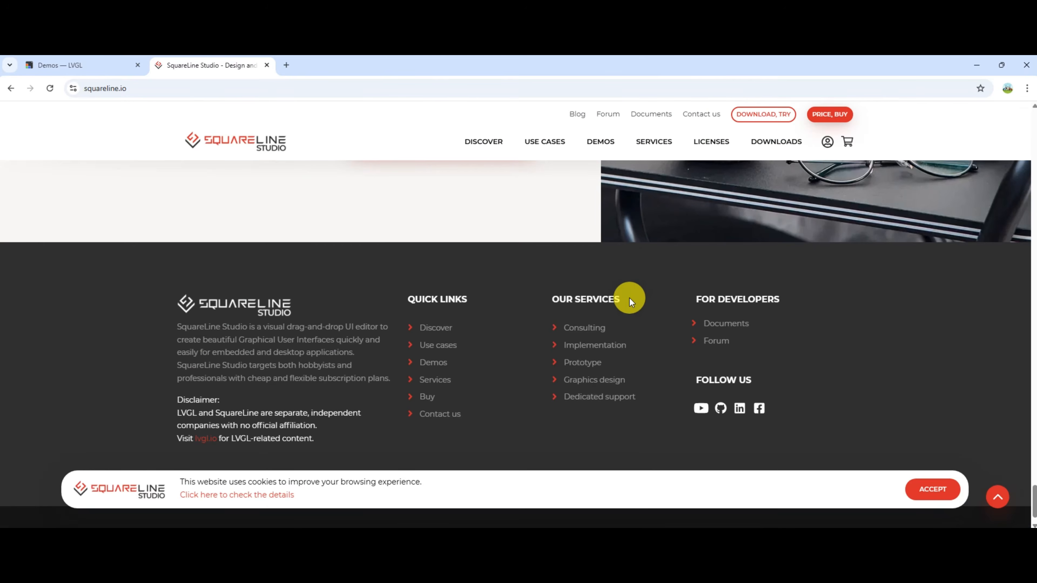
Download the Windows build of SquareLine Studio 1.5.1 from the download archive and show the zip in its folder.
left_click(782, 143)
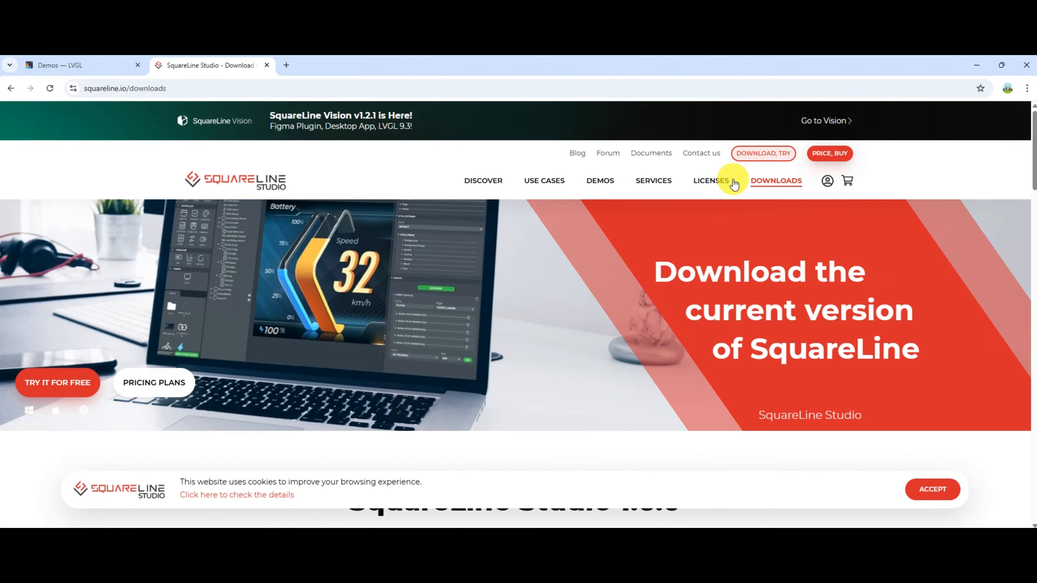
scroll(580, 287, "down", 5)
scroll(580, 287, "down", 4)
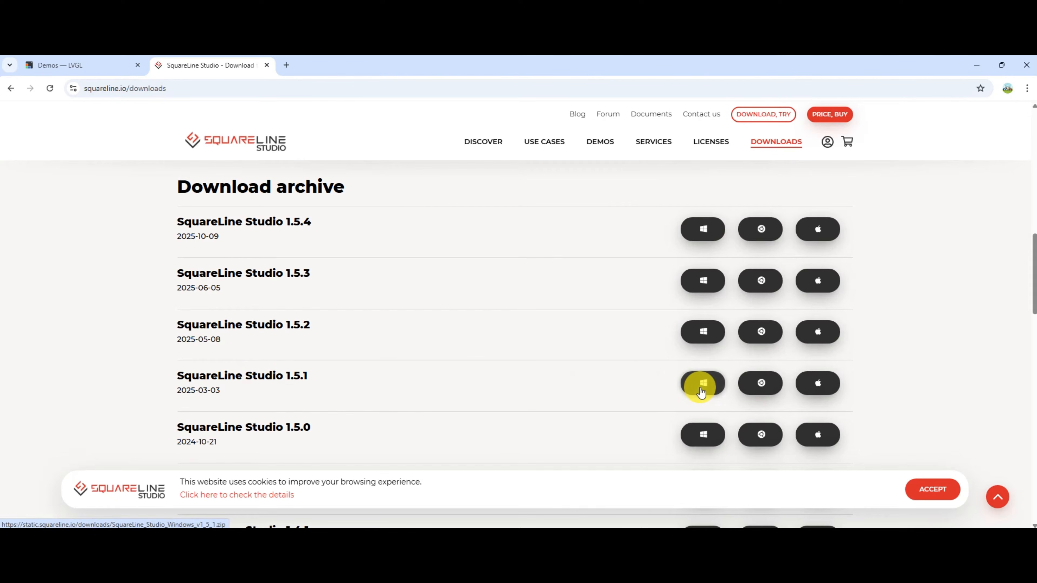
left_click(699, 391)
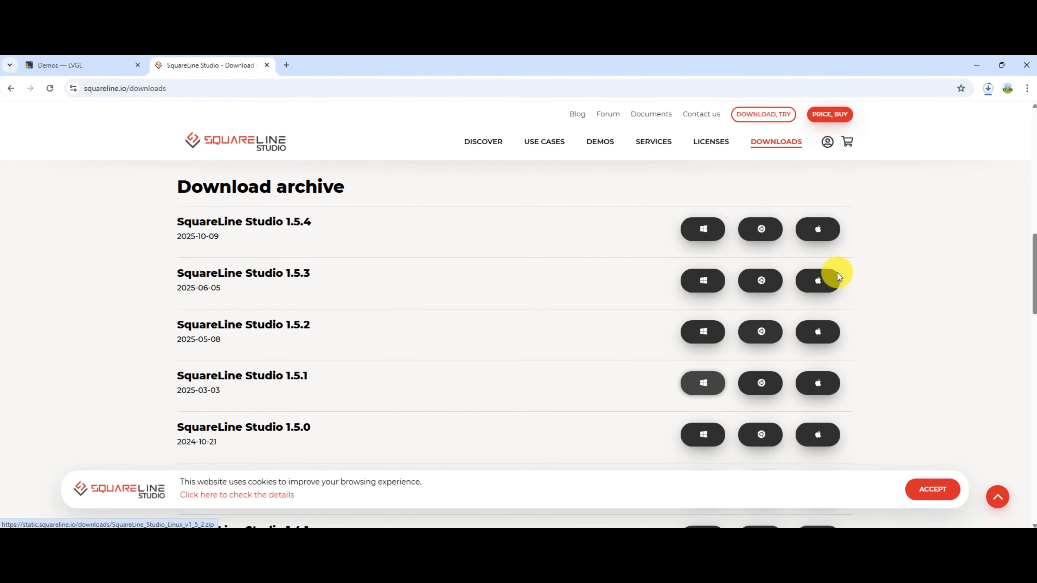
left_click(988, 89)
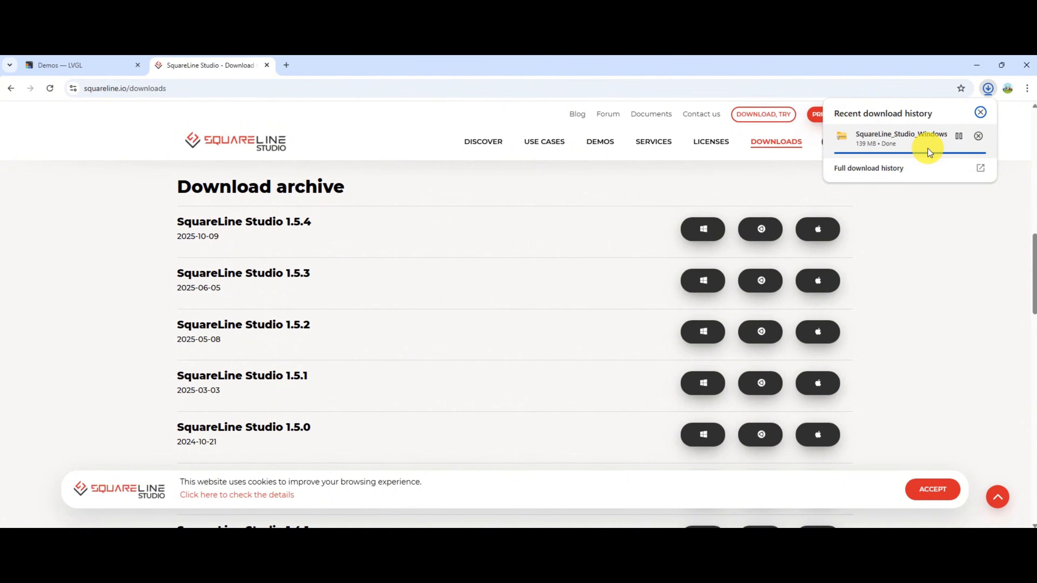
left_click(957, 136)
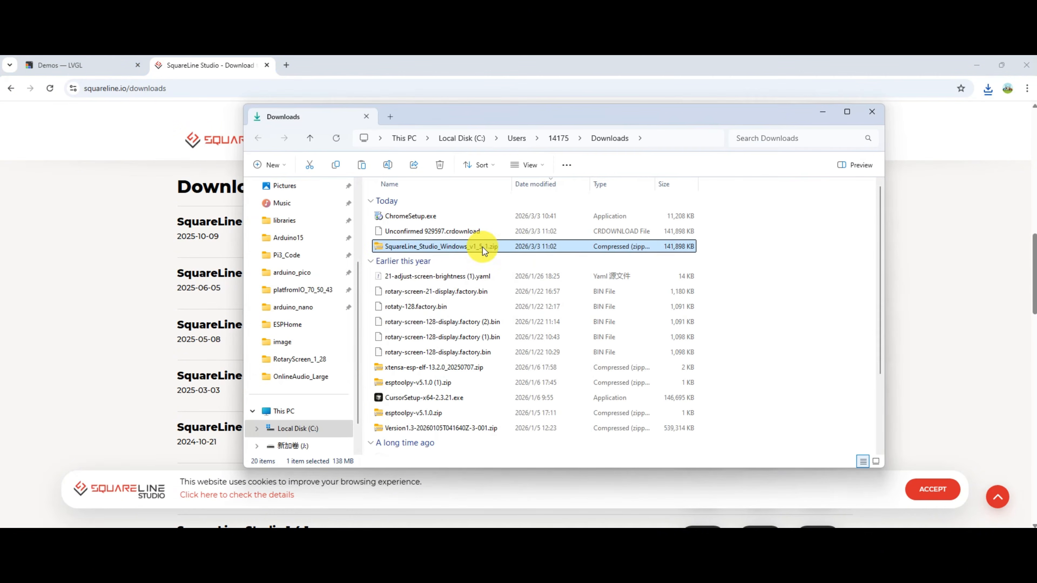
Create a folder named SquareLine_Studio inside My_APP on drive J.
left_click(321, 445)
double_click(417, 383)
right_click(442, 435)
mouse_move(526, 363)
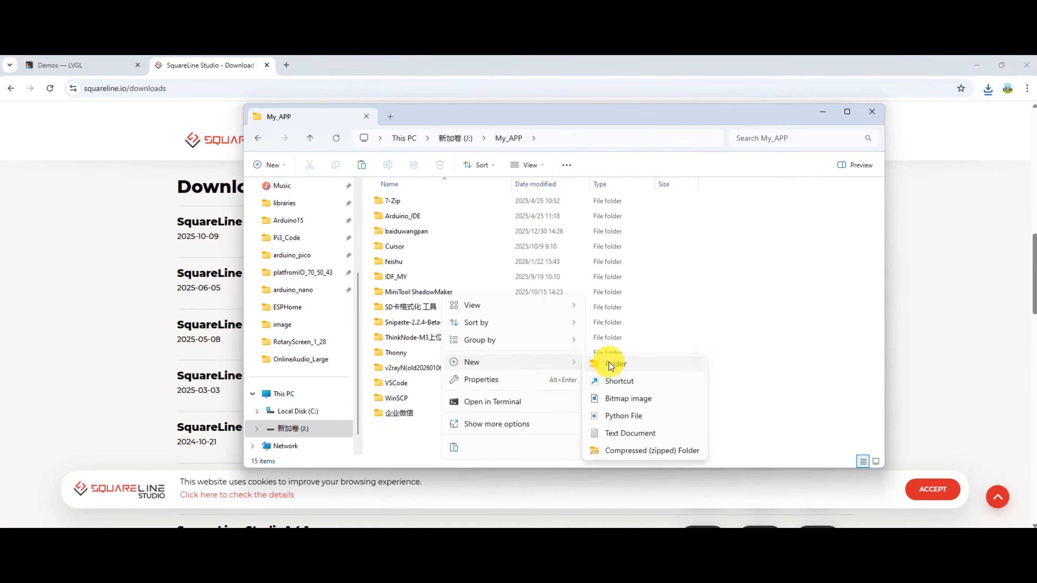
left_click(610, 364)
type("SquareLine_Studio")
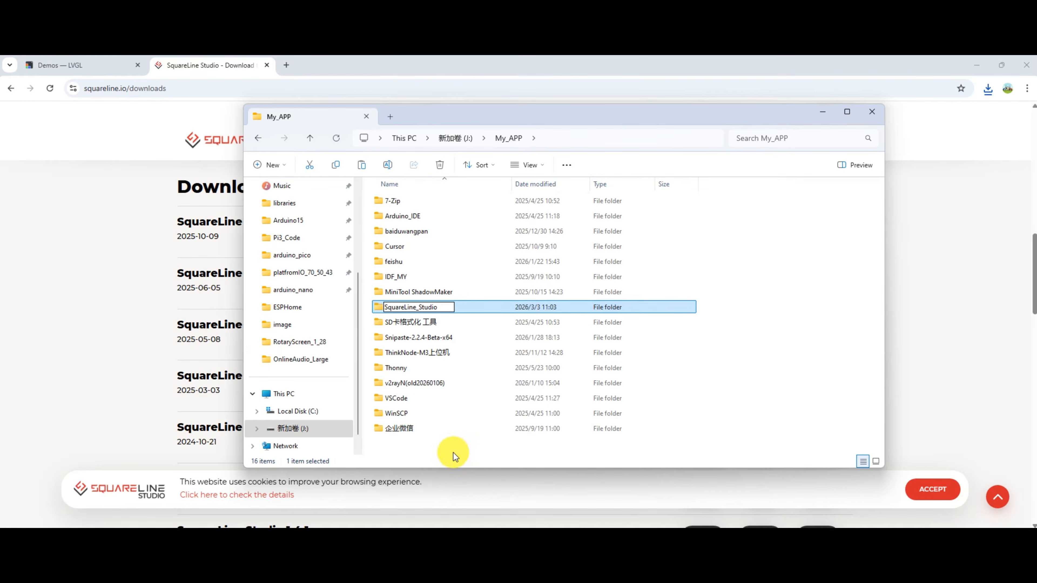
key("Return")
Paste the downloaded zip into the new SquareLine_Studio folder and extract all of its contents there.
double_click(440, 338)
key("ctrl+v")
right_click(482, 204)
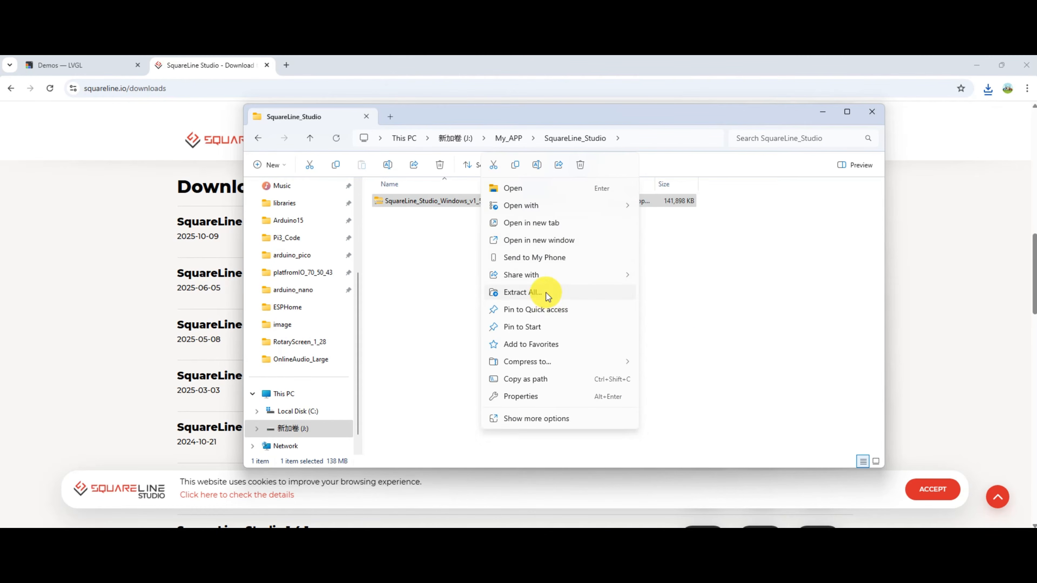
left_click(549, 291)
key("Return")
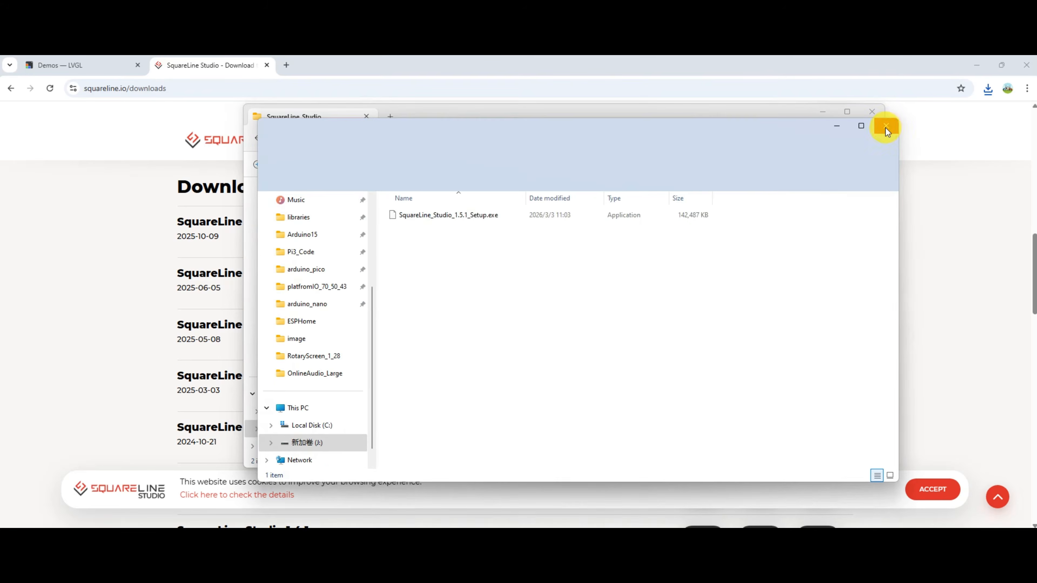
Run the extracted SquareLine Studio 1.5.1 setup, choose a destination folder, and allow the installation to make changes.
double_click(488, 201)
left_click(516, 354)
left_click(606, 176)
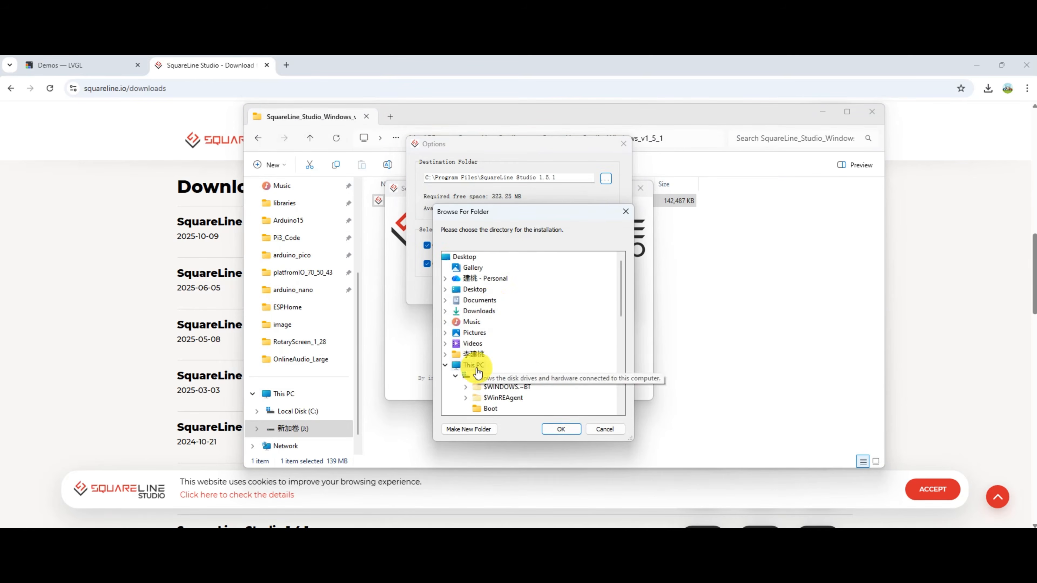
double_click(475, 367)
left_click(555, 429)
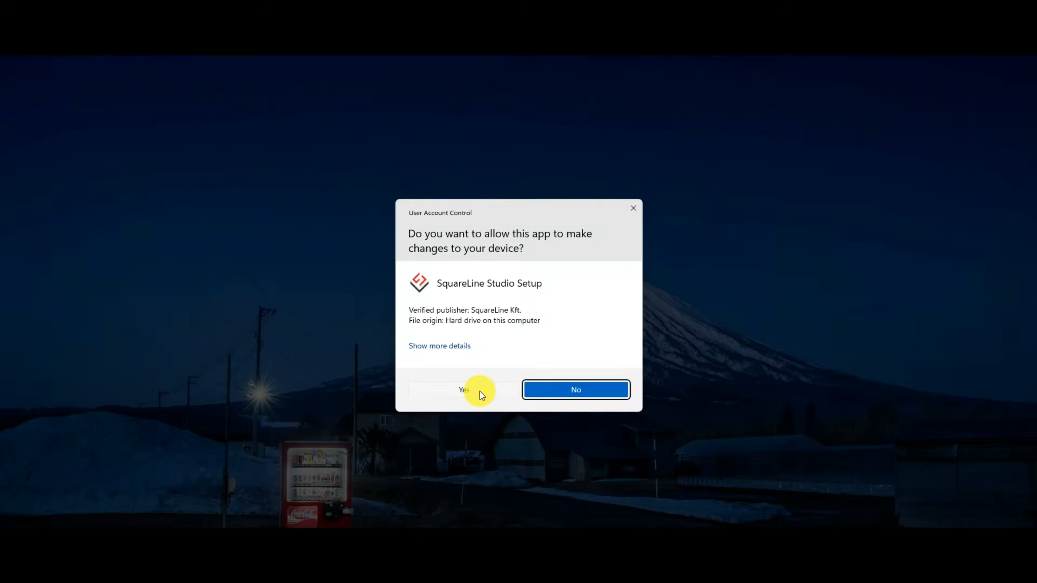
left_click(478, 391)
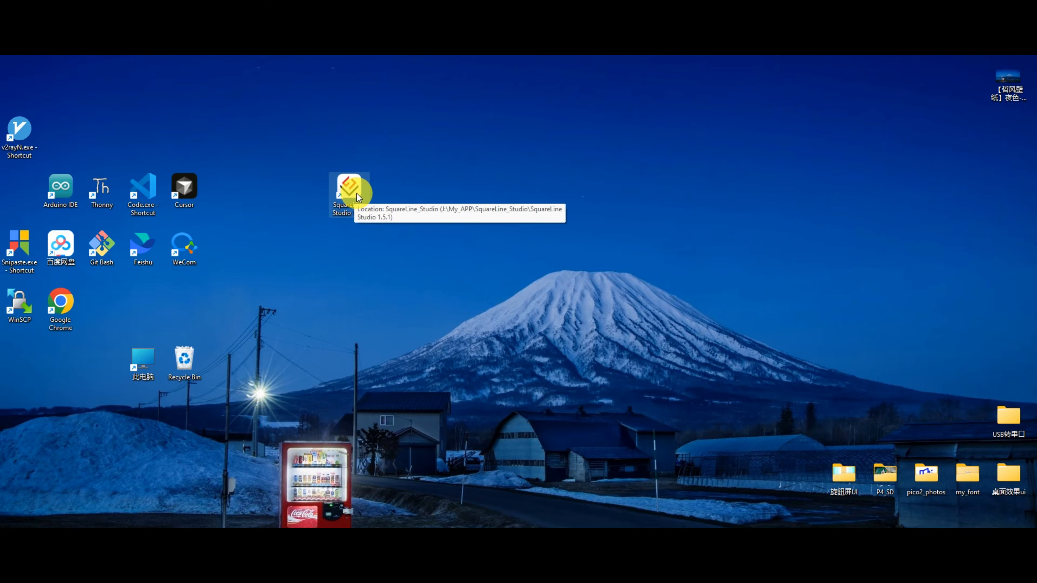
Launch SquareLine Studio and log in by entering the account password.
double_click(356, 194)
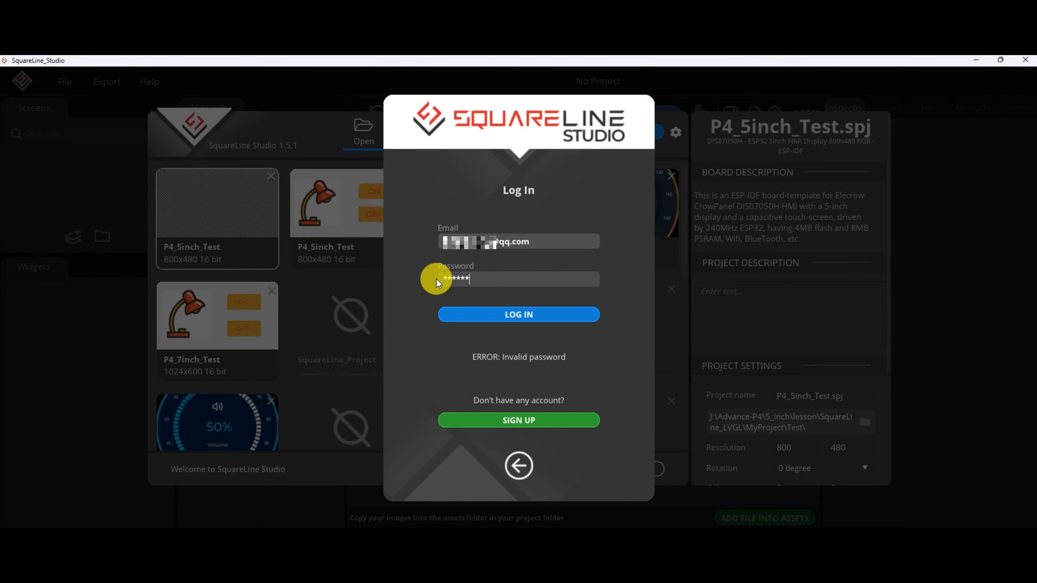
type("***")
left_click(508, 315)
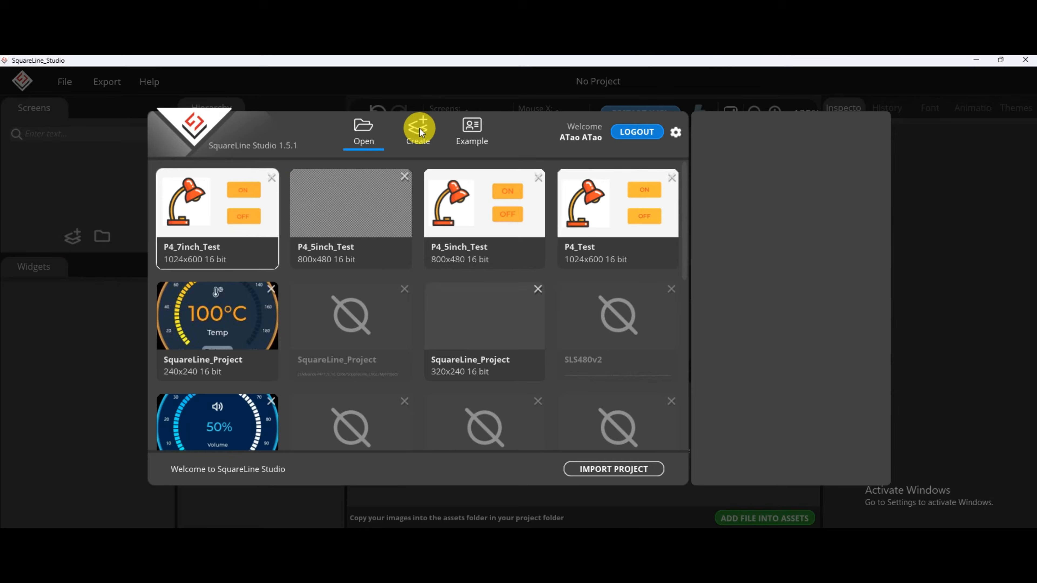
Start a new LVGL 9.2 project from the Makerfabs MTESPS37 MaTouch 7-inch 1024x600 ESP-IDF template.
left_click(420, 128)
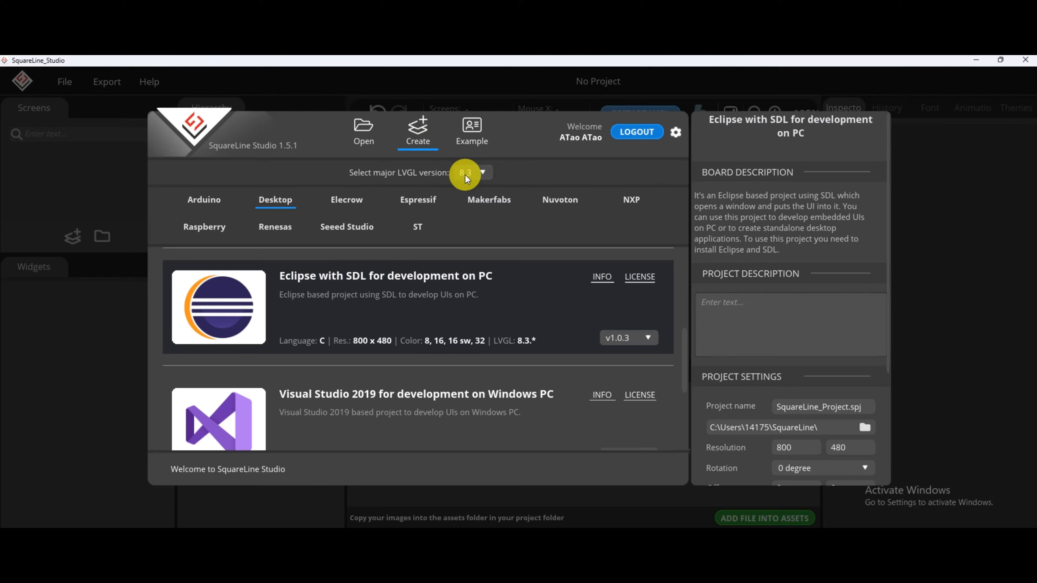
left_click(468, 173)
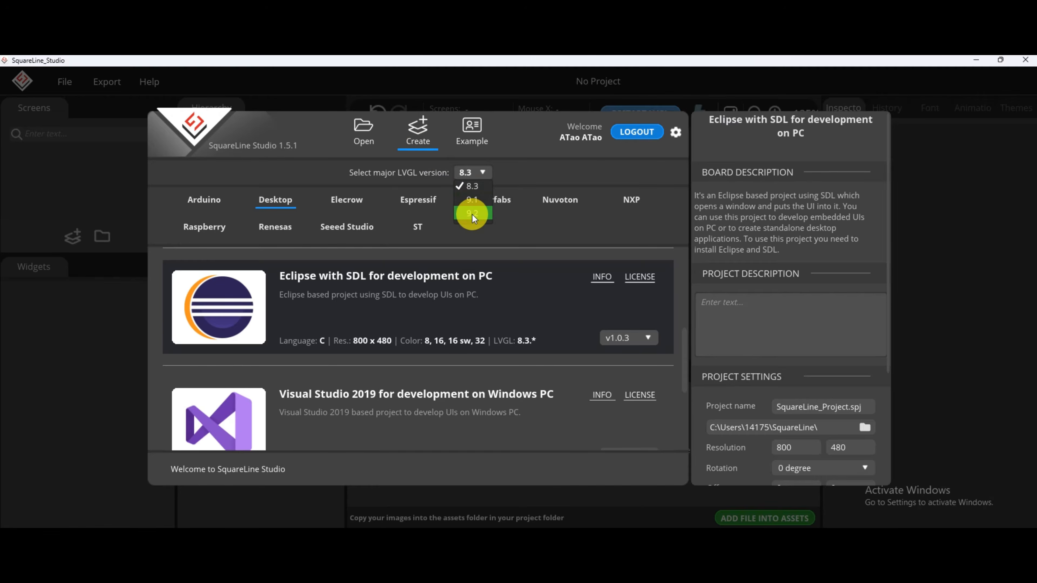
left_click(472, 214)
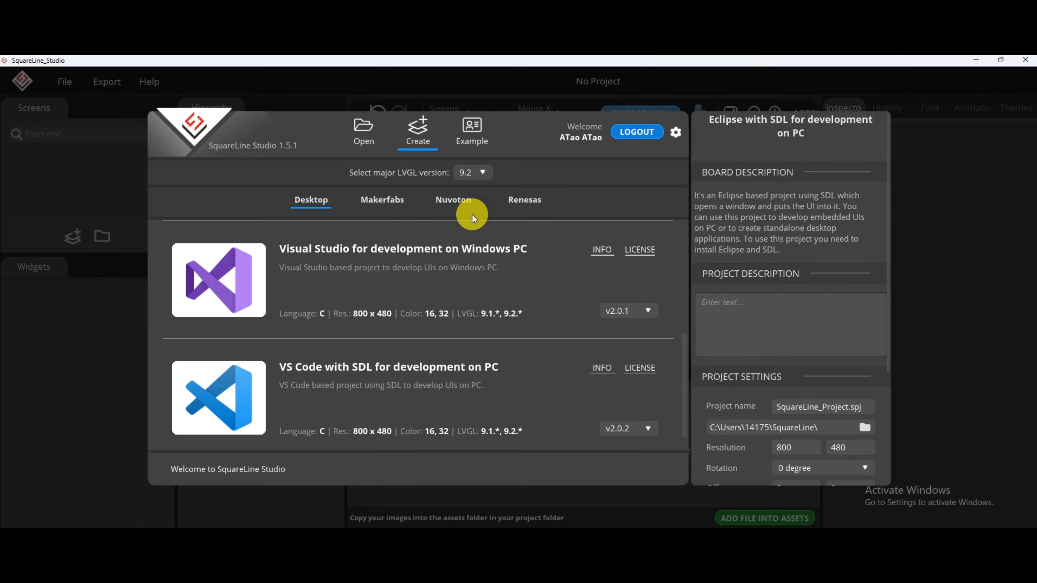
left_click(386, 200)
scroll(420, 295, "down", 10)
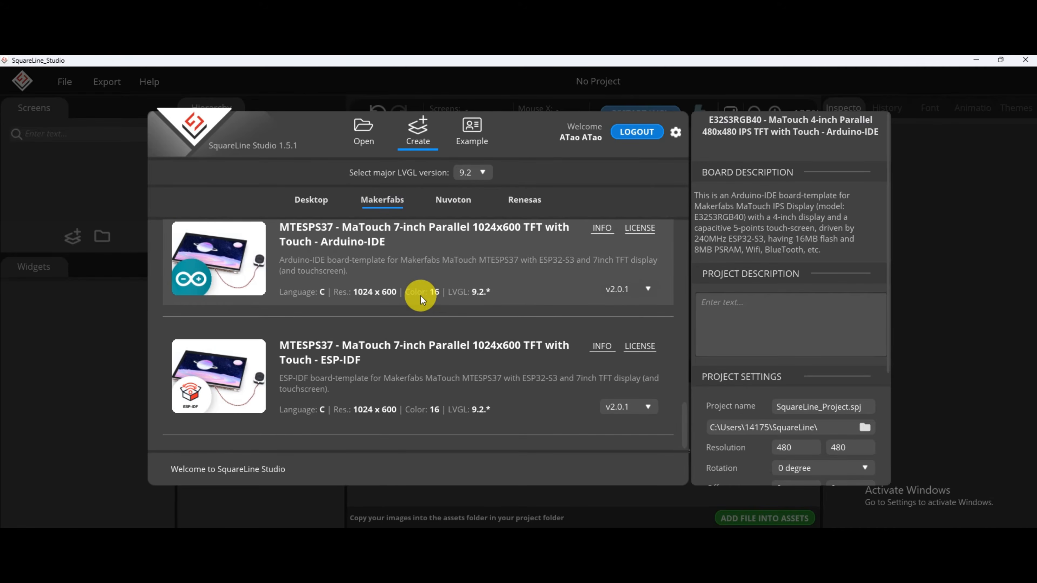
left_click(413, 370)
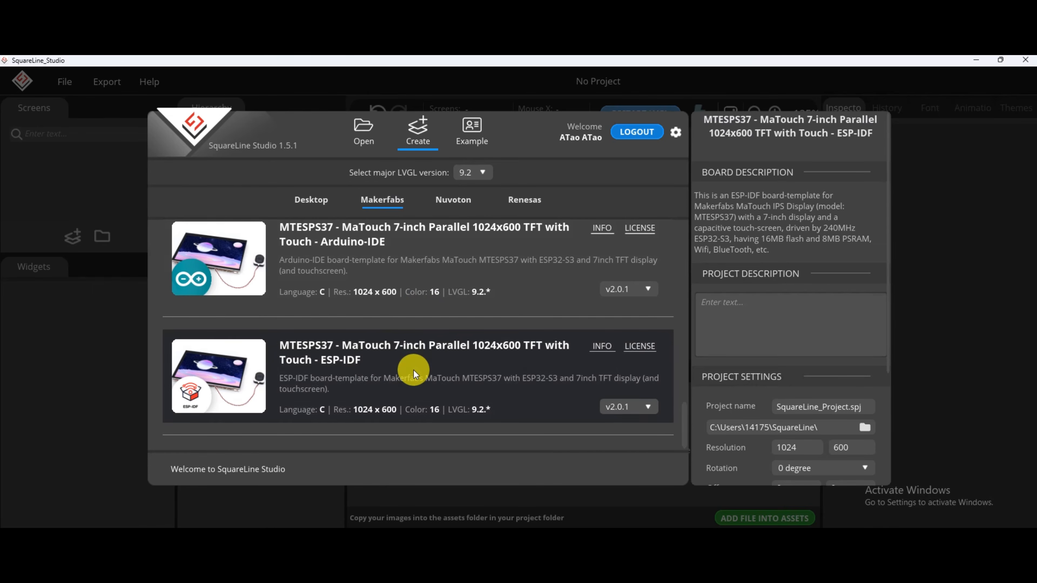
Name the new project P4_LVGL_Test in the project settings.
scroll(817, 286, "down", 4)
left_click_drag(850, 241, 763, 252)
type("P4_LVGL_")
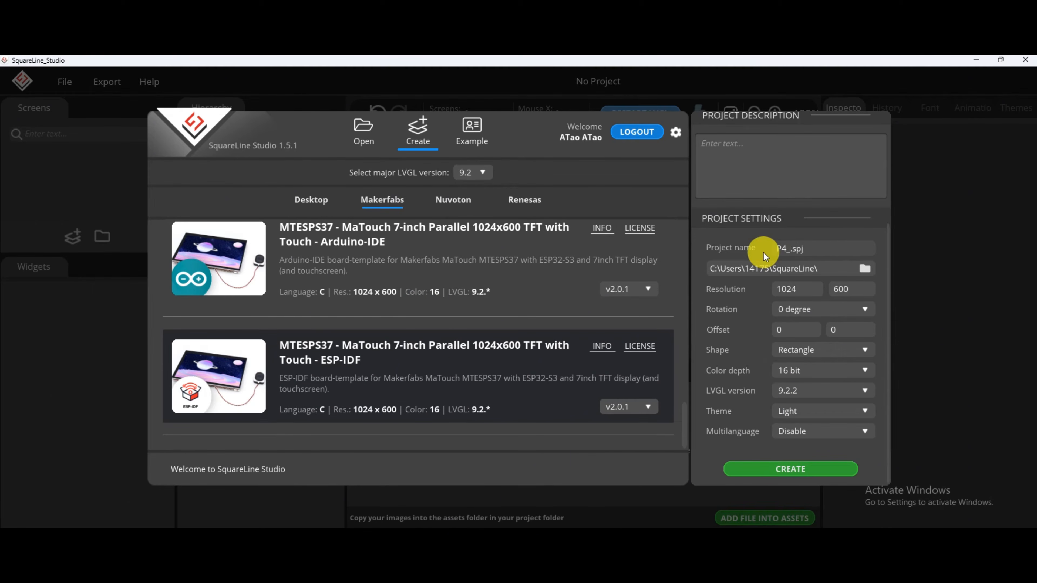
type("Test")
Set the project folder to J:\Advance-P4\7_9_10_Code\SquareLine_LVGL\MyProject and create the project.
left_click(865, 269)
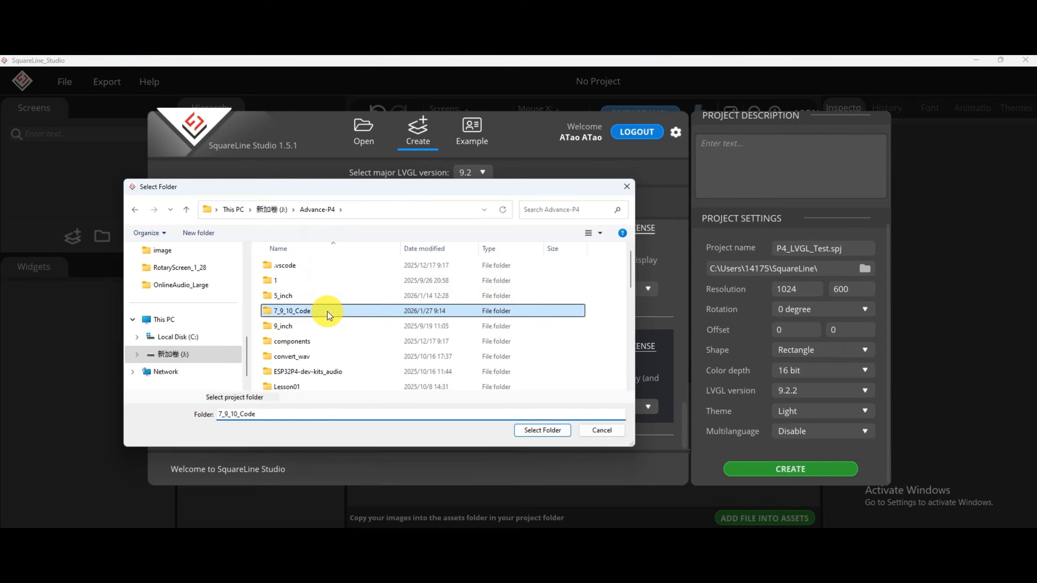
double_click(380, 385)
double_click(391, 296)
left_click(542, 430)
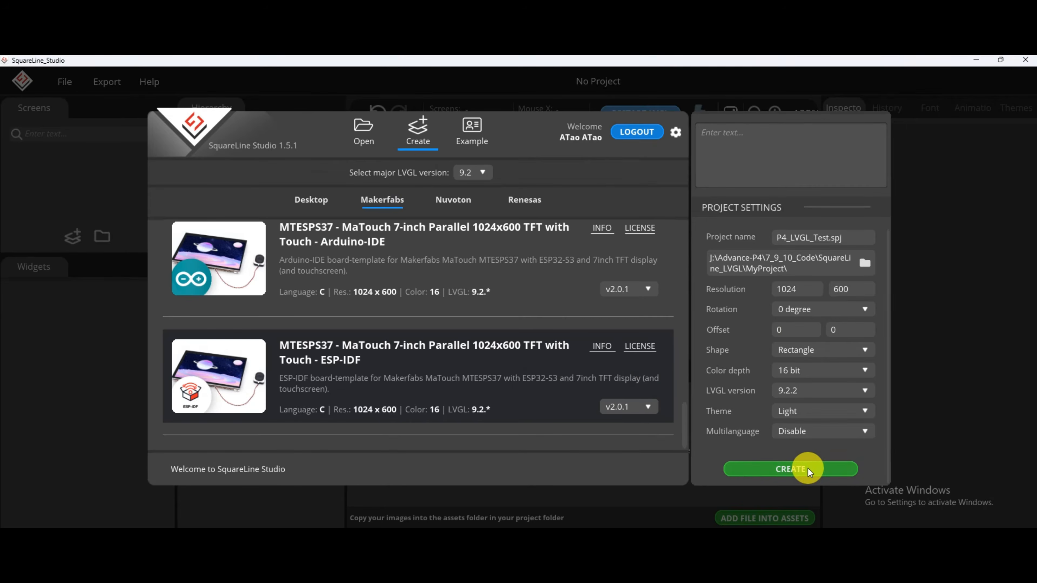
left_click(806, 468)
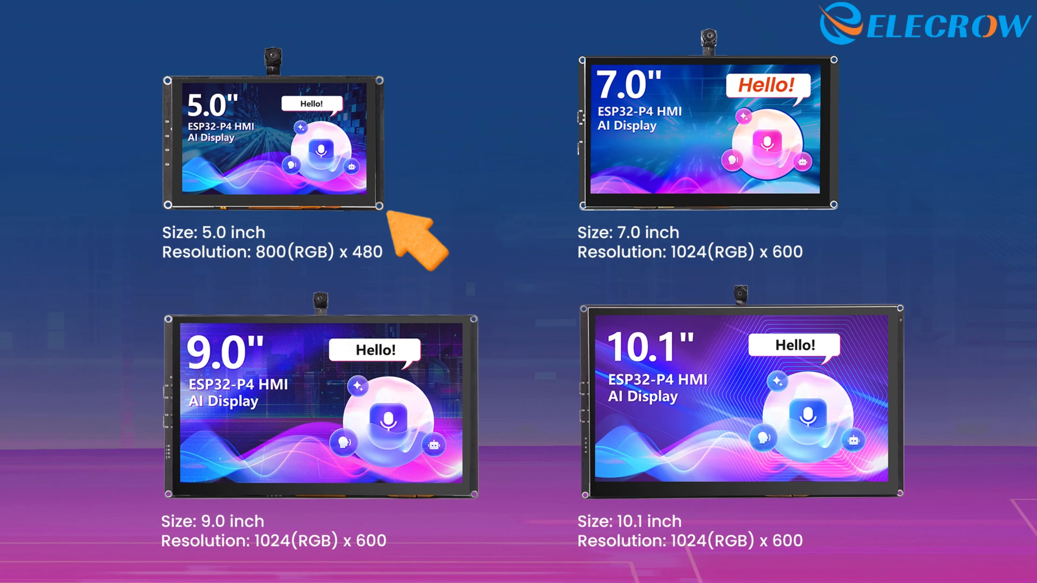
Switch the new project to LVGL 8.3 and select the Elecrow DIS07050H 5-inch 800x480 ESP-IDF template.
left_click(474, 170)
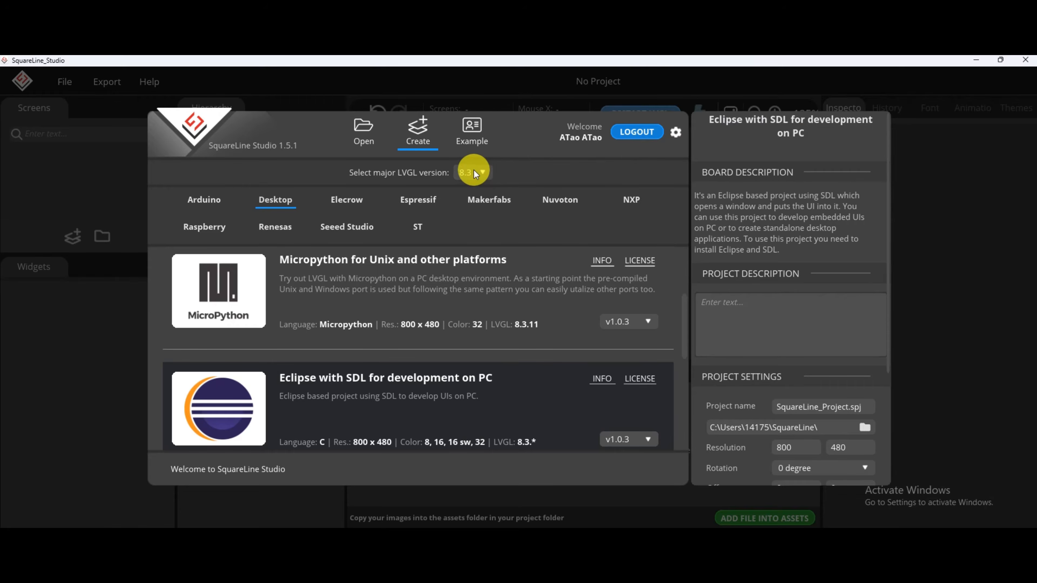
left_click(481, 184)
left_click(347, 199)
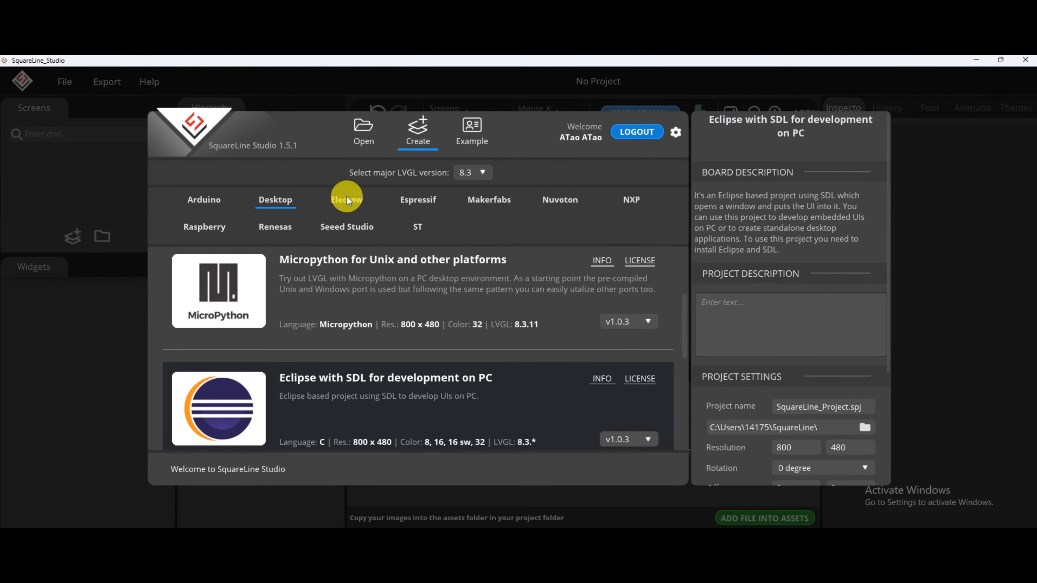
scroll(384, 363, "down", 1)
left_click(441, 352)
Name the 5-inch display project P4_LVGL_5INCH.
scroll(782, 406, "down", 3)
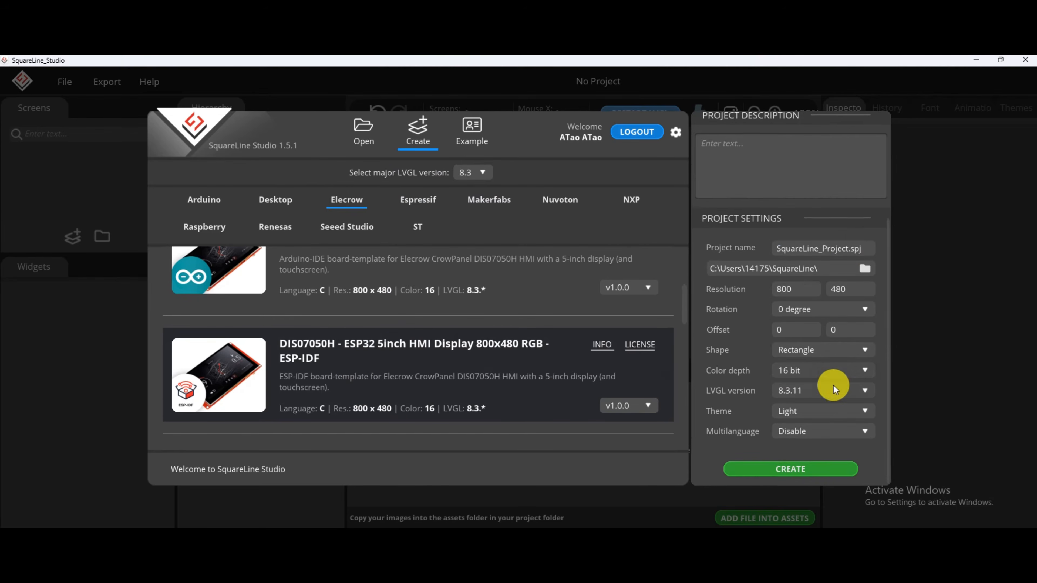
left_click_drag(849, 249, 762, 242)
type("P4_LVG")
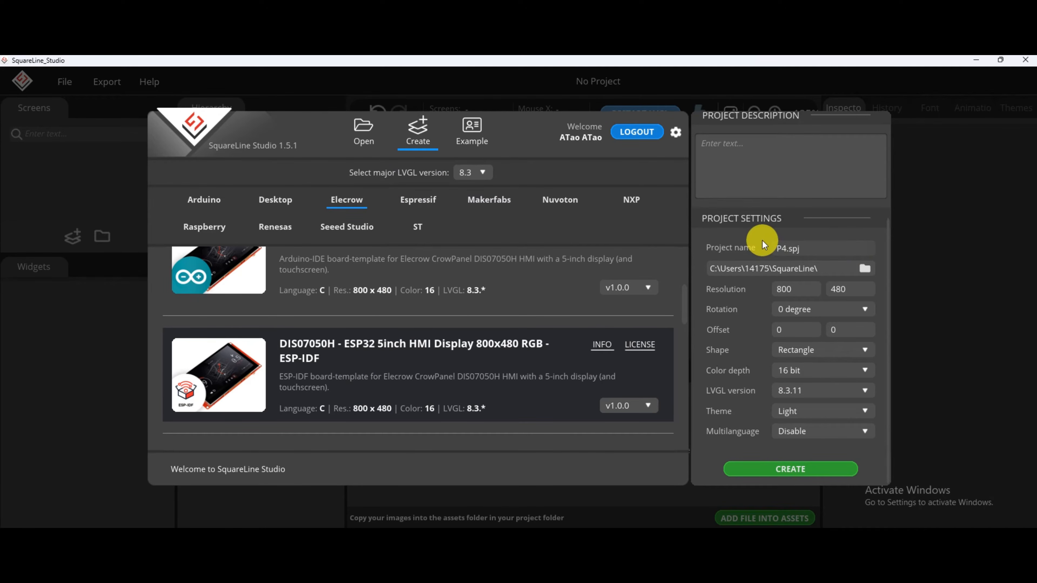
type("L_5INCH")
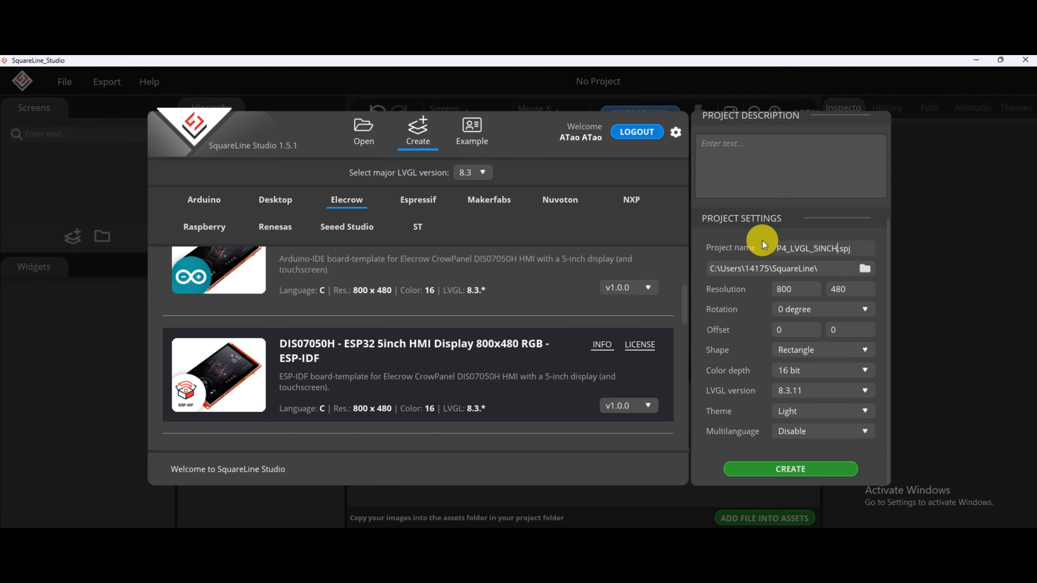
Choose the MyProject folder under SquareLine_LVGL as the 5-inch project's location and create the project.
left_click(865, 268)
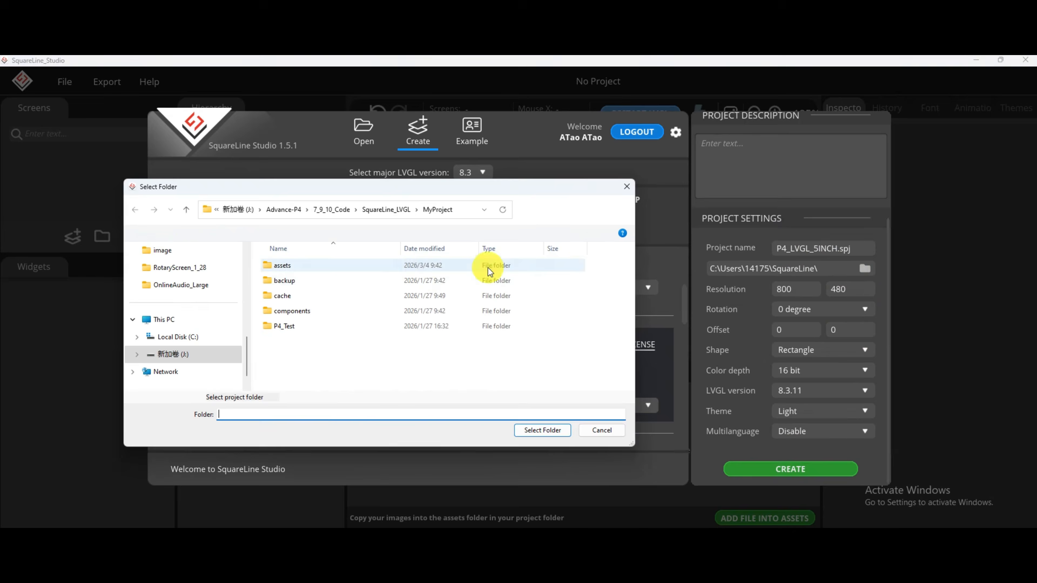
left_click(557, 432)
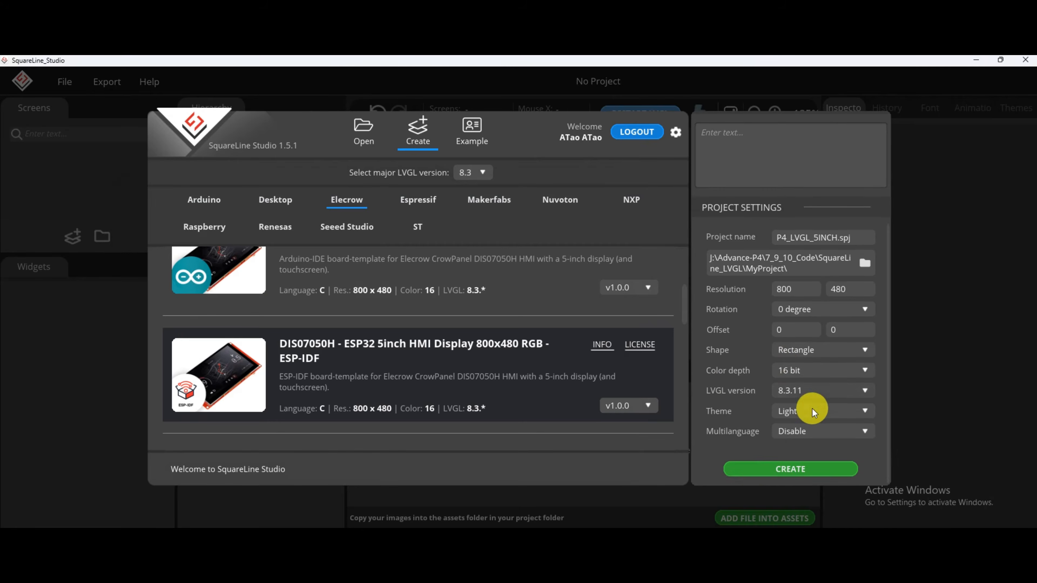
left_click(791, 470)
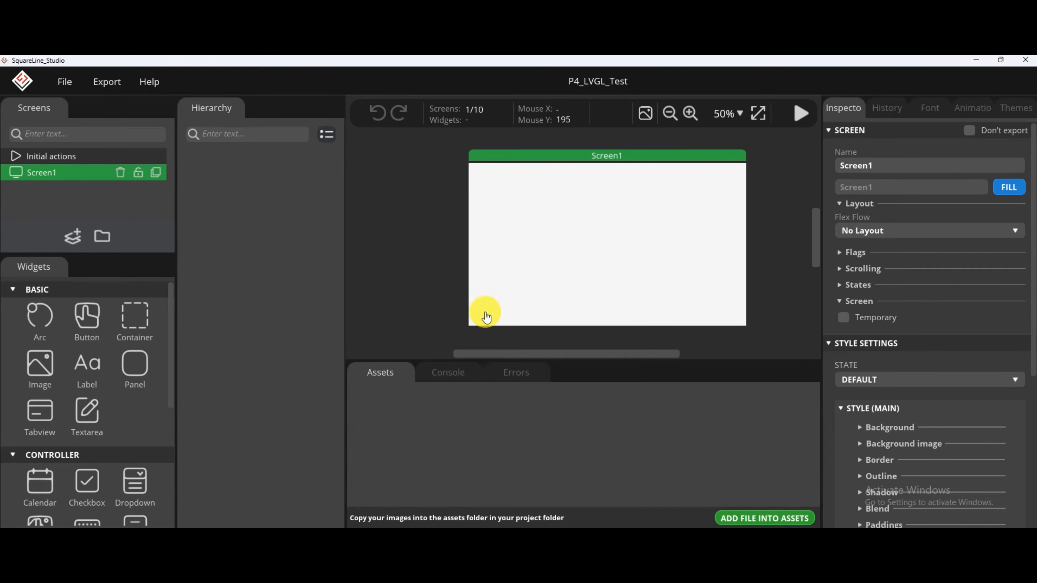
Add table_lamp400.png to the project assets and place the lamp image on the left half of Screen1.
left_click(754, 518)
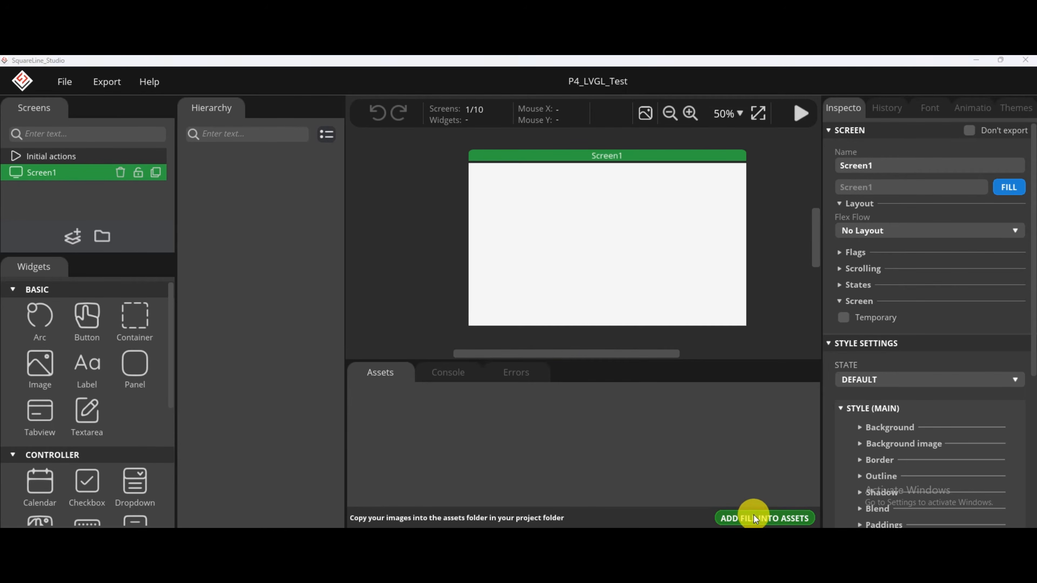
double_click(296, 272)
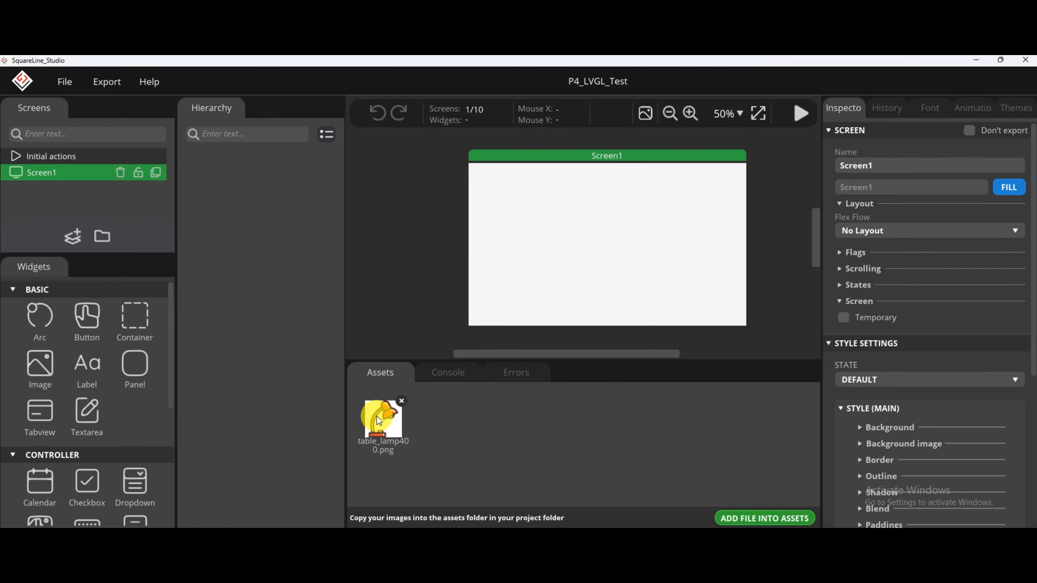
left_click_drag(381, 424, 535, 232)
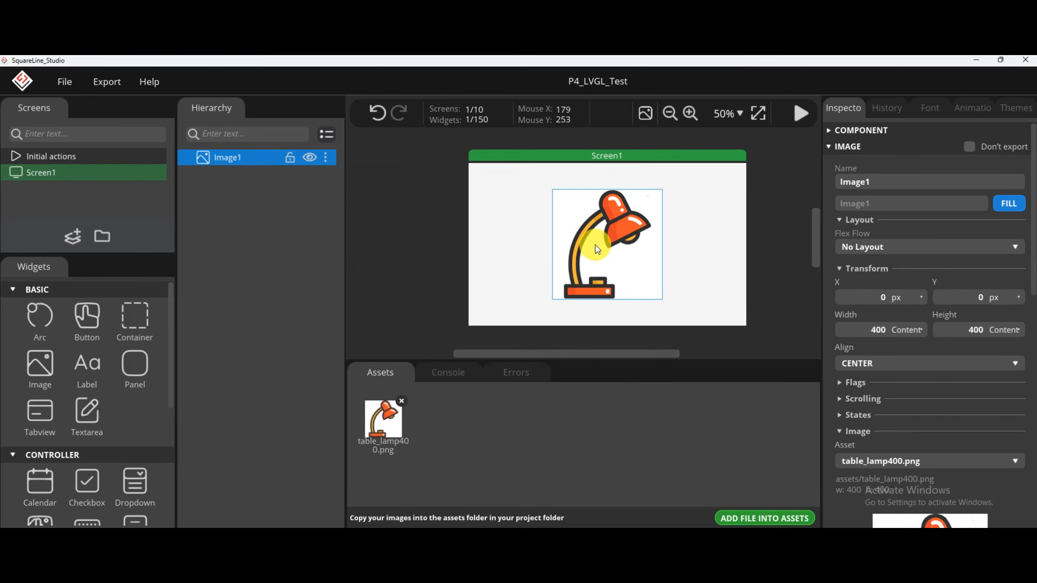
left_click_drag(595, 244, 523, 243)
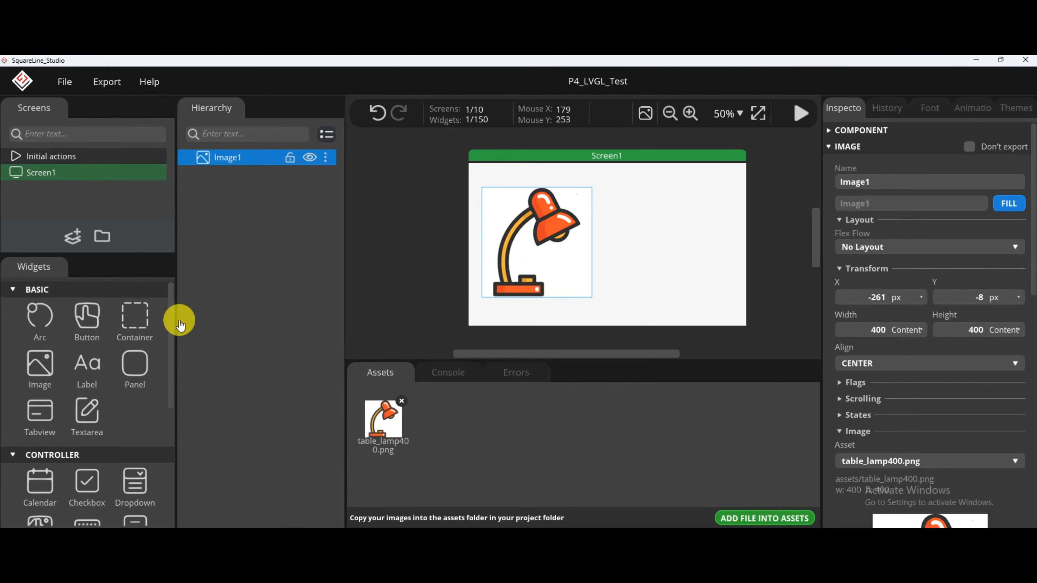
Add a button named ButtonON beside the lamp image, positioned at X 220 px and Y -110 px.
left_click_drag(89, 321, 655, 222)
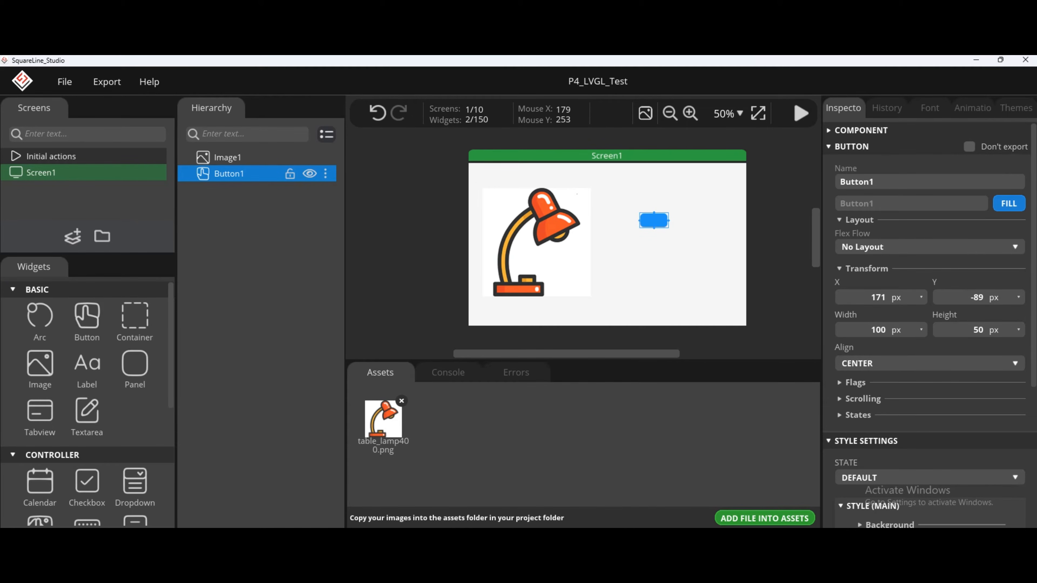
left_click(891, 179)
left_click(878, 297)
type("220")
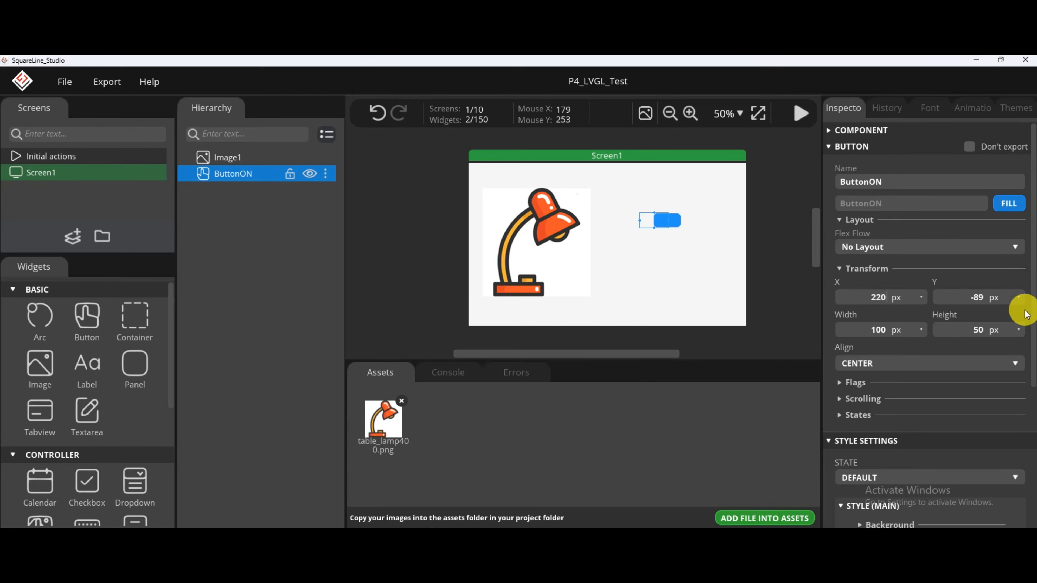
left_click(977, 300)
type("-110")
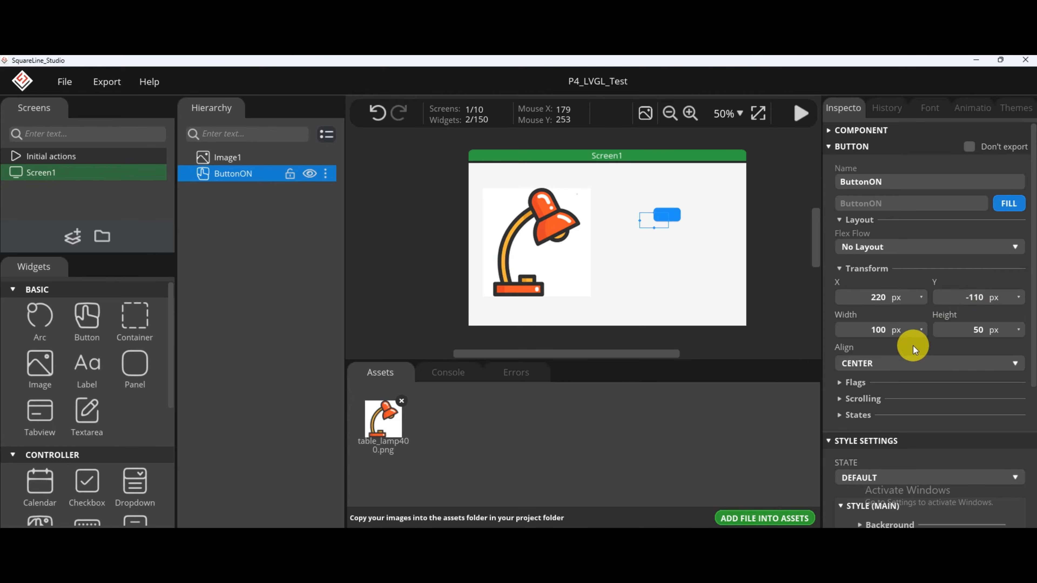
Set ButtonON's width to 280 px and its height to 130 px.
left_click(878, 330)
type("280")
left_click(974, 333)
type("130")
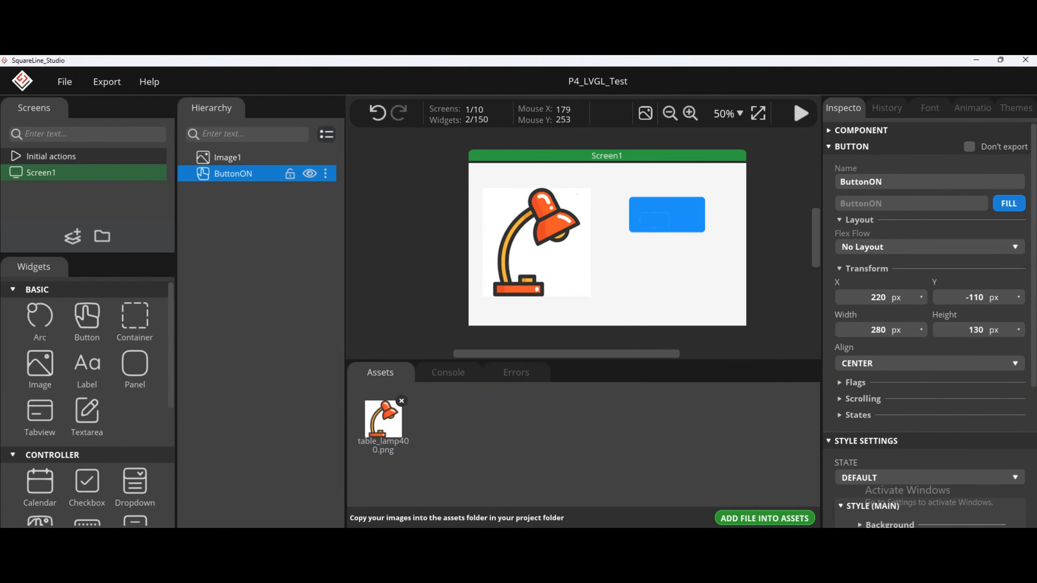
Enable ButtonON's background color and set it to the yellow-orange F6B239 sampled from the lamp's arm.
scroll(877, 346, "down", 5)
left_click(880, 352)
scroll(881, 352, "down", 2)
left_click(860, 349)
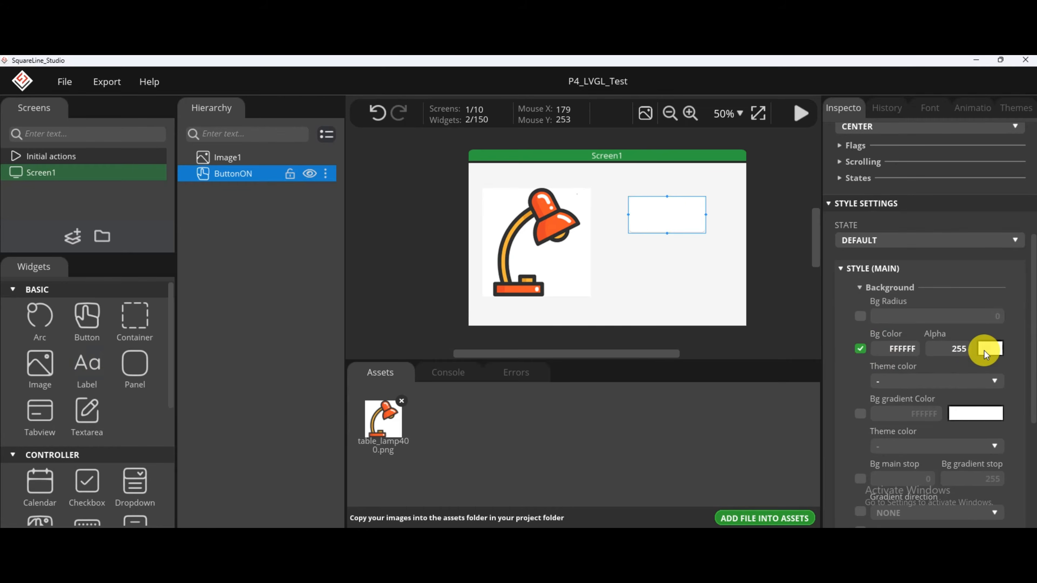
left_click(984, 352)
left_click(595, 301)
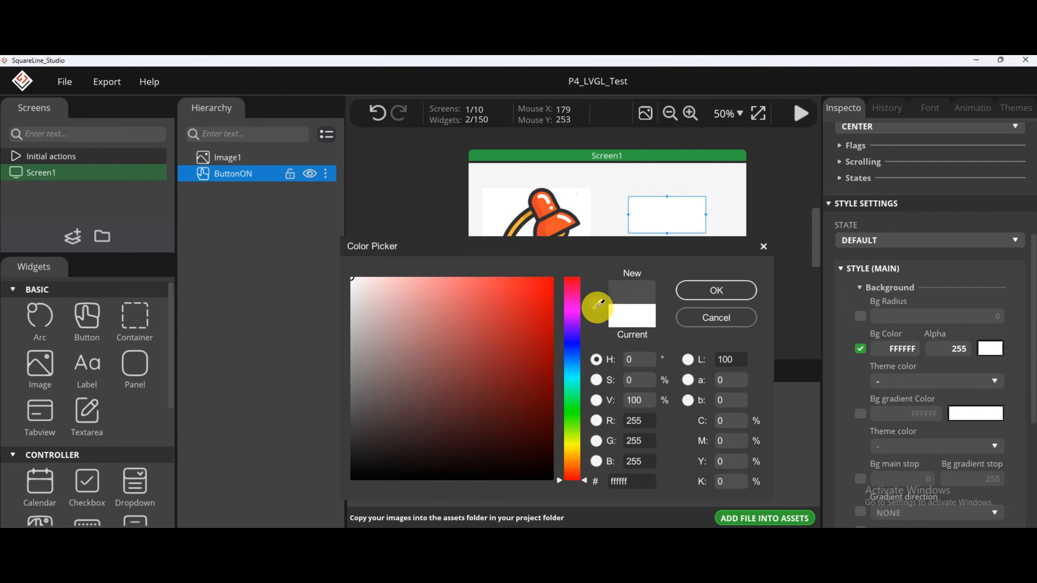
left_click(522, 227)
left_click(716, 290)
Add an event named LedOnEvent to ButtonON and set its trigger to RELEASED.
scroll(924, 366, "down", 2)
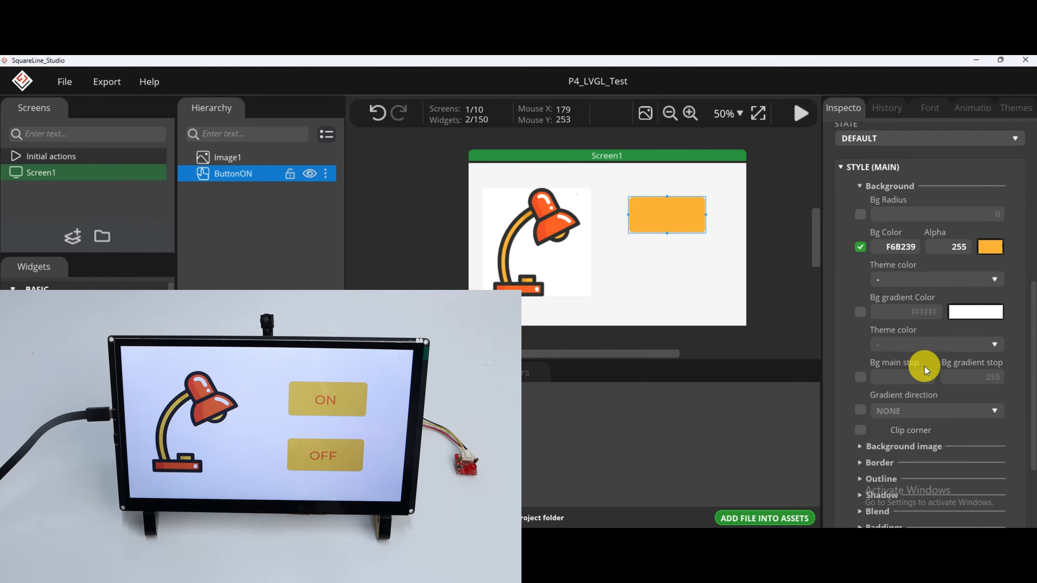
scroll(872, 402, "down", 3)
left_click(912, 496)
scroll(957, 377, "down", 2)
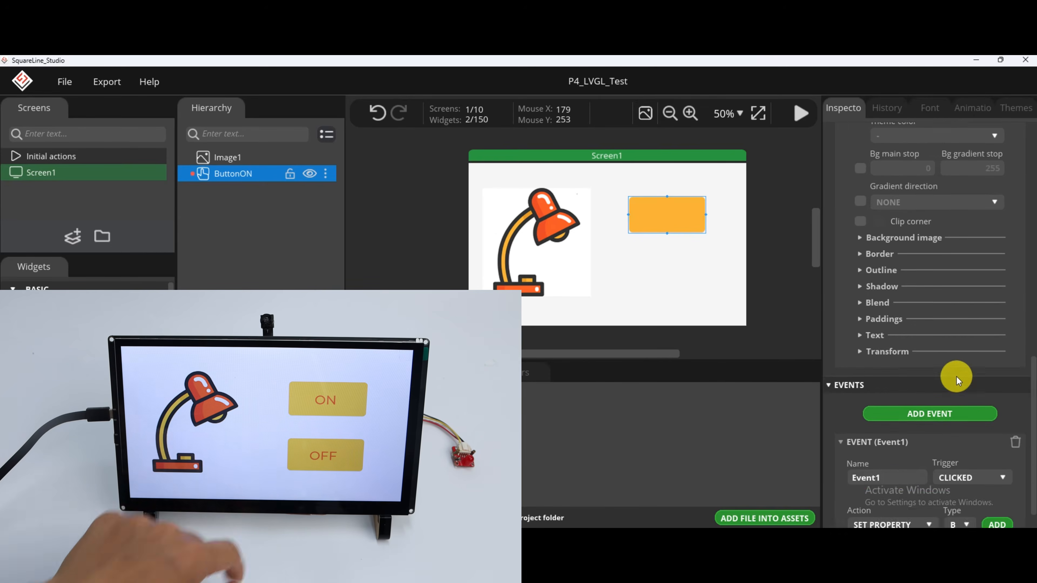
scroll(956, 377, "down", 1)
left_click(890, 442)
key("BackSpace")
key("Home")
type("l")
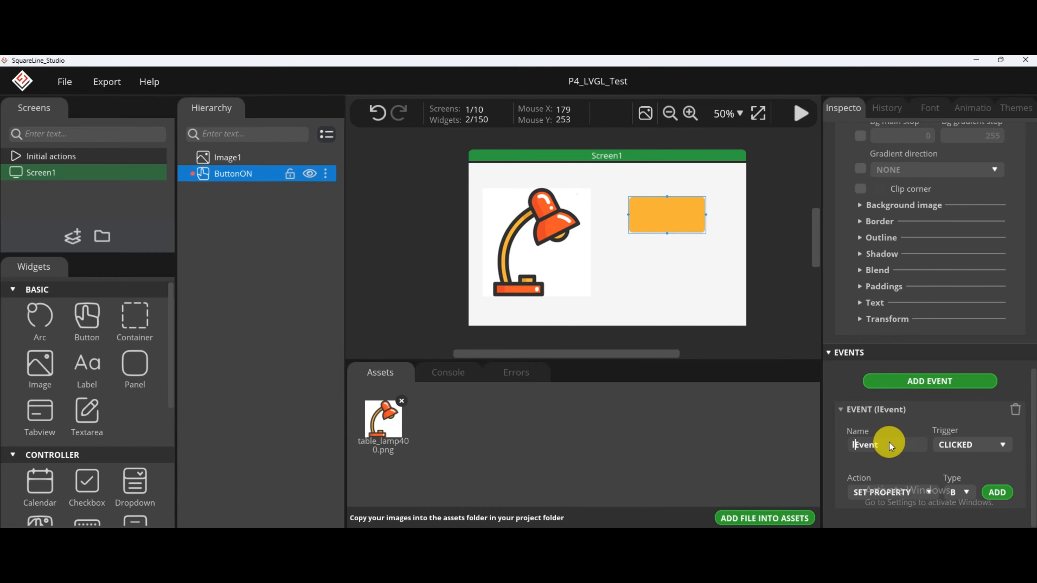
key("BackSpace")
type("LedOn")
left_click(987, 451)
left_click(965, 368)
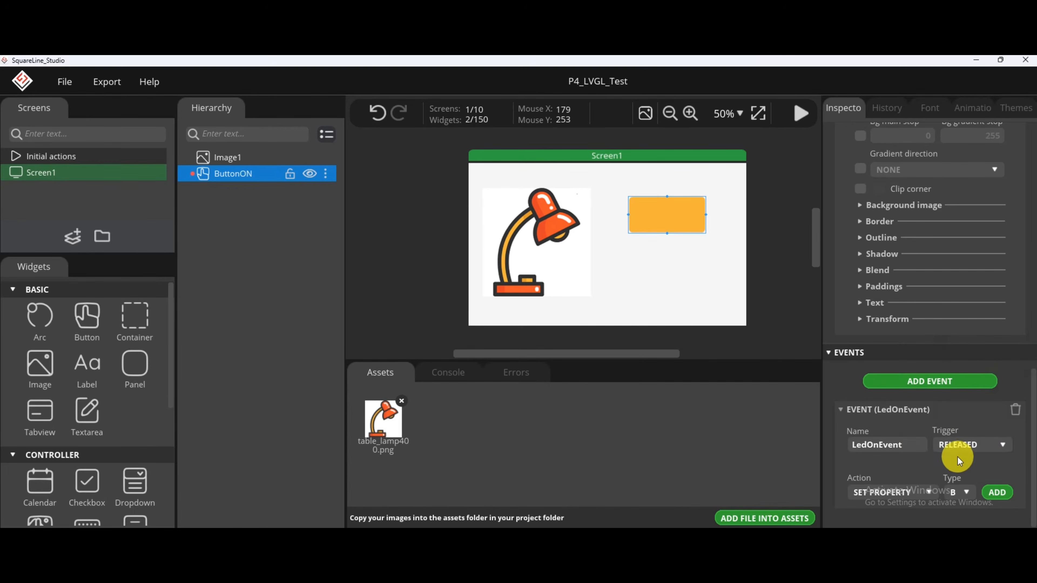
Add a CALL FUNCTION action to LedOnEvent with the function name LedOn.
left_click(919, 493)
left_click(894, 404)
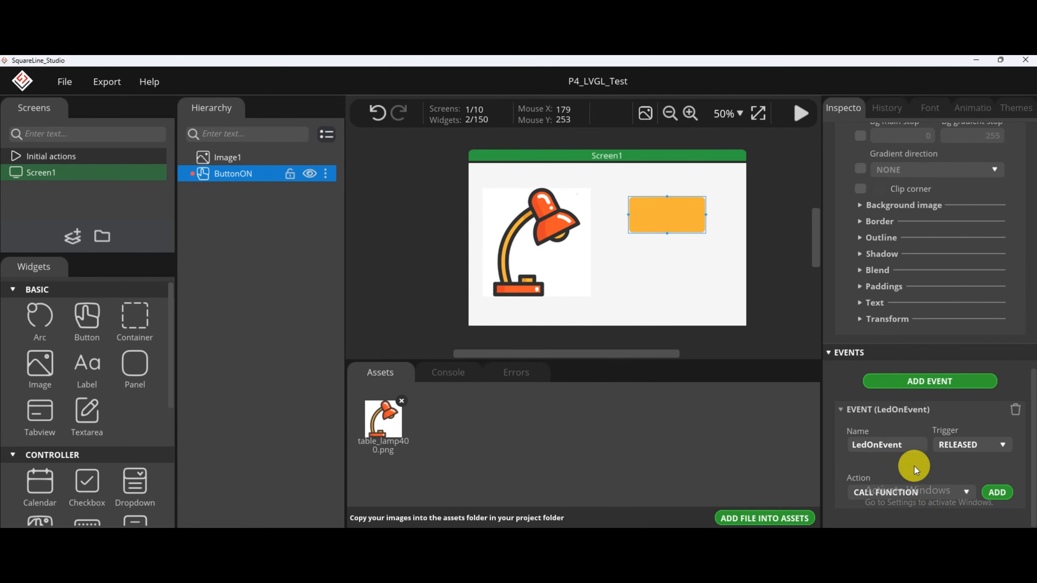
left_click(985, 482)
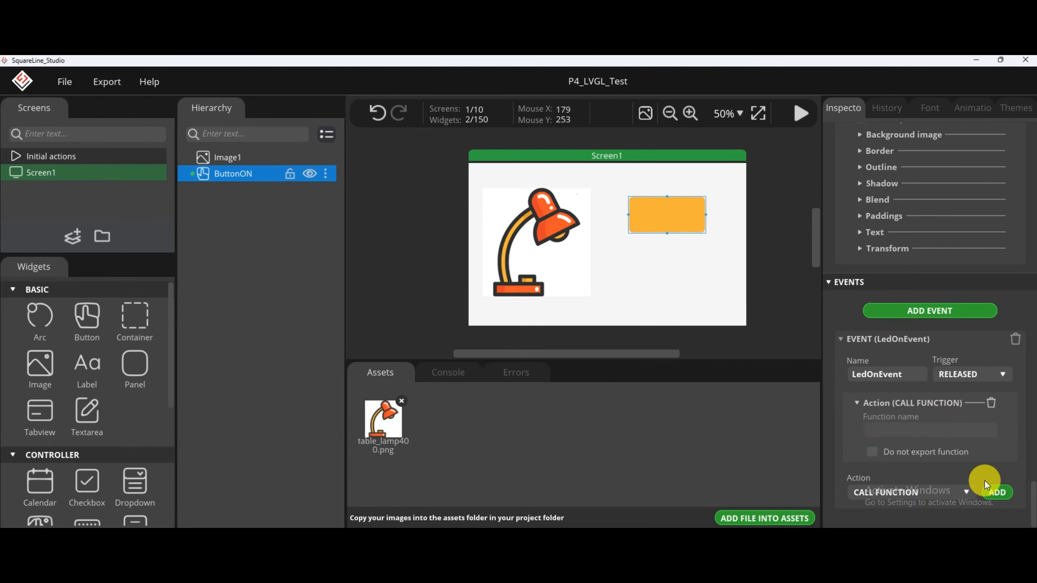
left_click(928, 433)
type("LedO")
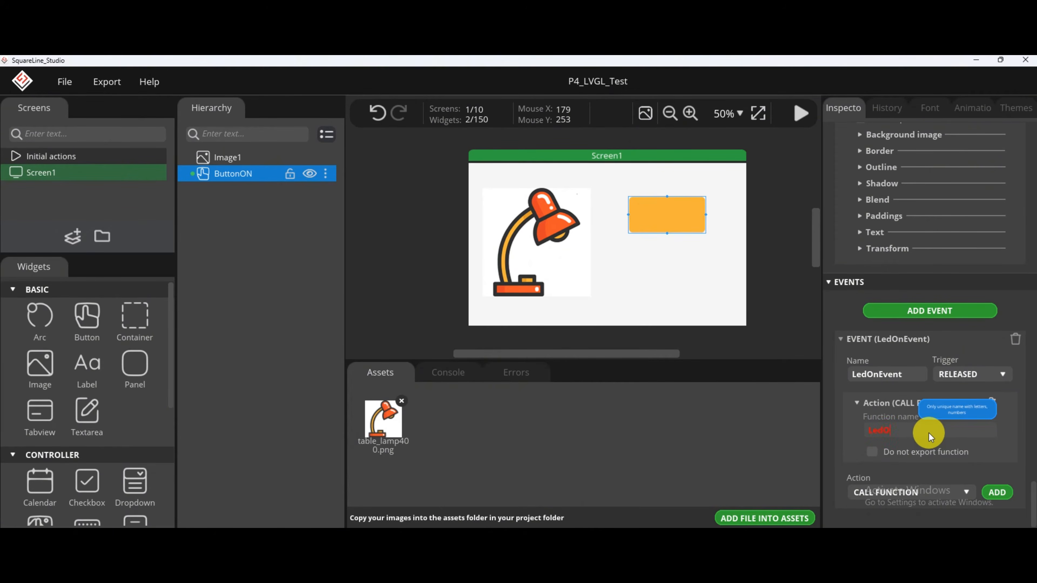
type("n")
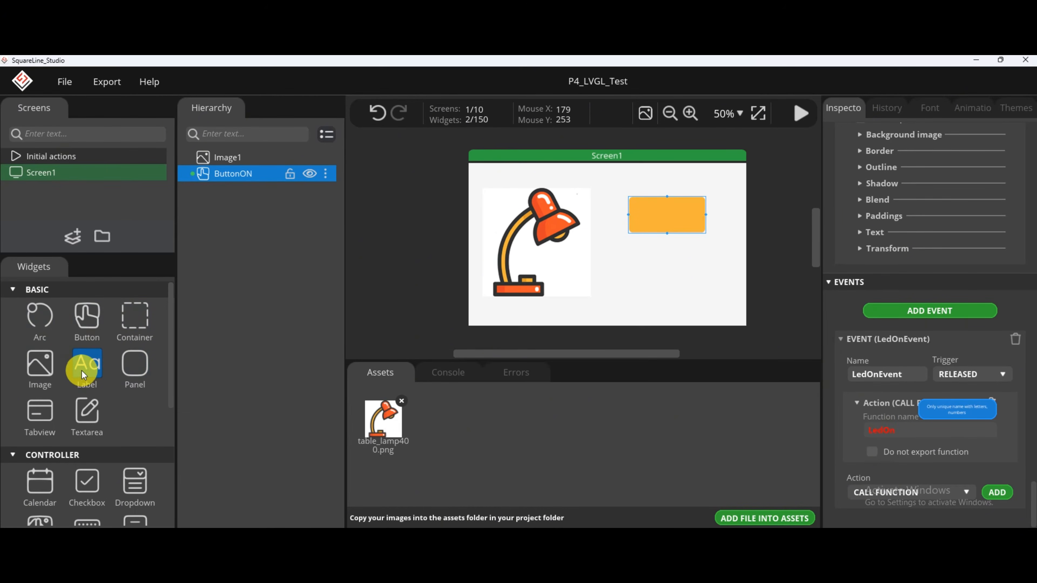
Place a label over ButtonON, name it LabelON and set its text to ON.
left_click_drag(83, 375, 669, 216)
left_click(881, 183)
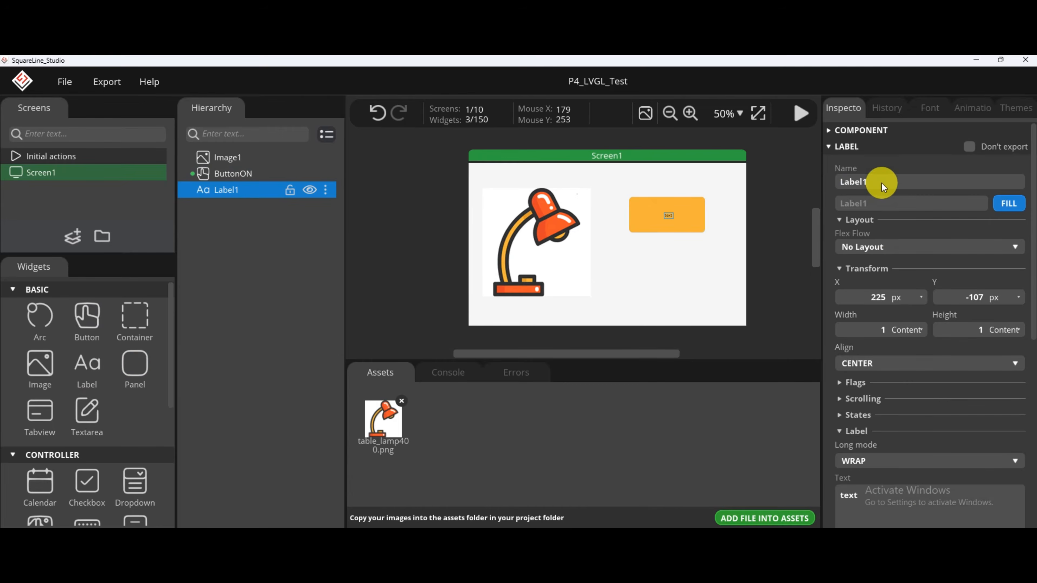
type("O")
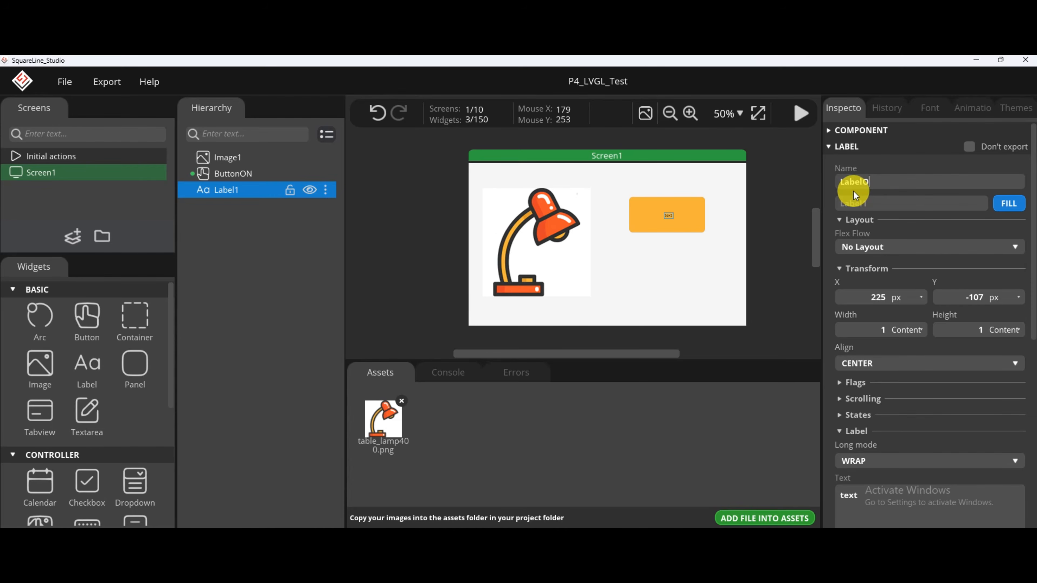
type("N")
scroll(899, 359, "down", 2)
left_click(859, 425)
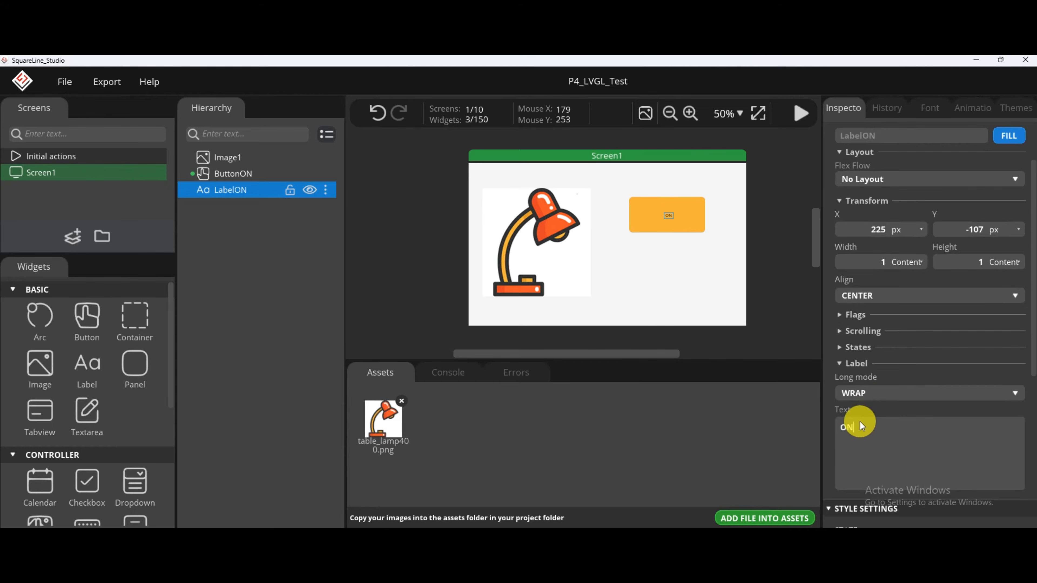
Nest LabelON under ButtonON in the hierarchy and center it at X 0, Y 0.
left_click_drag(265, 190, 257, 173)
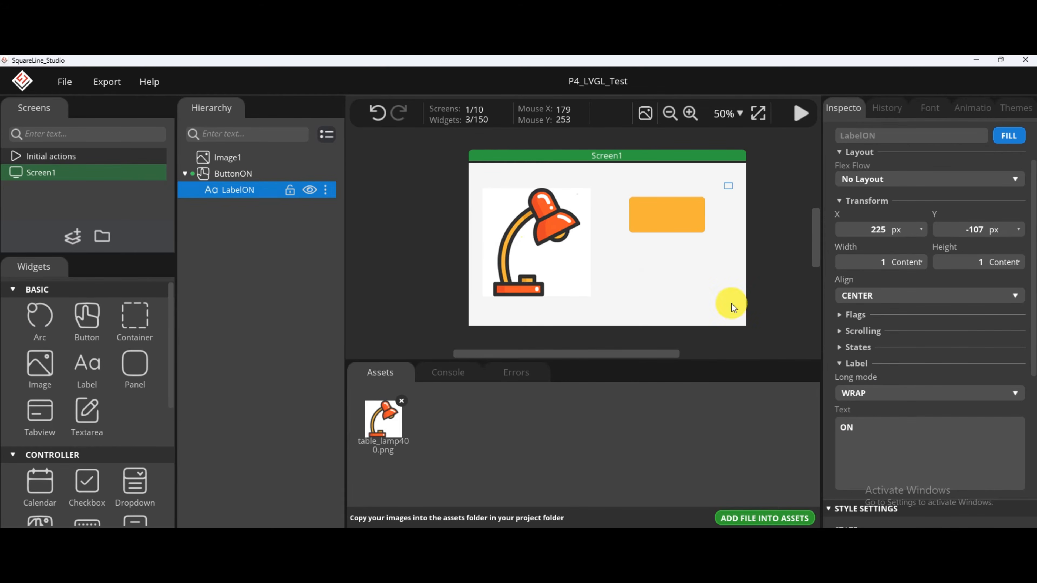
double_click(875, 230)
type("0")
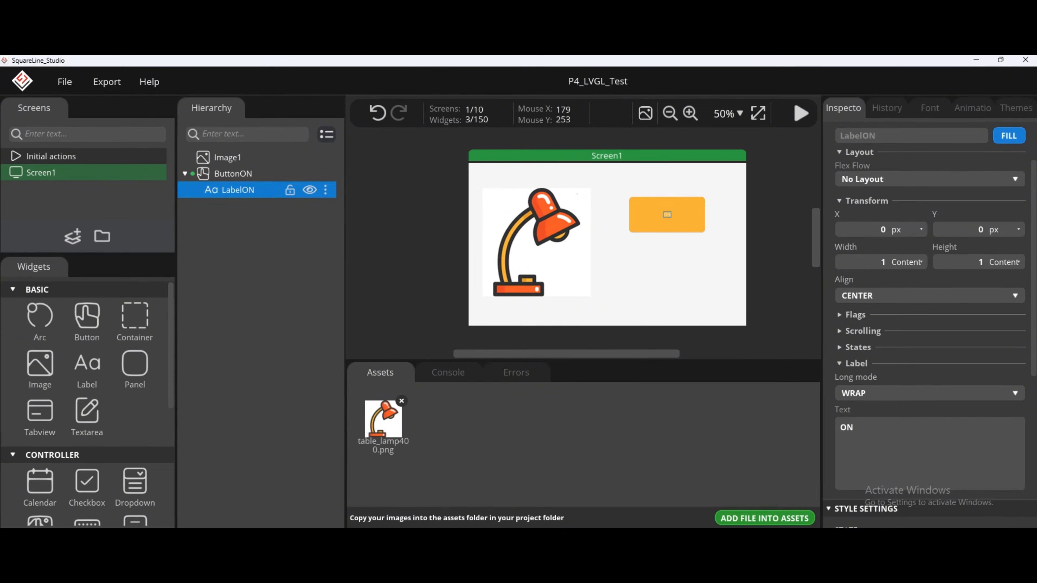
Set LabelON's text color to the red-orange E64429 sampled from the lampshade.
scroll(862, 357, "down", 8)
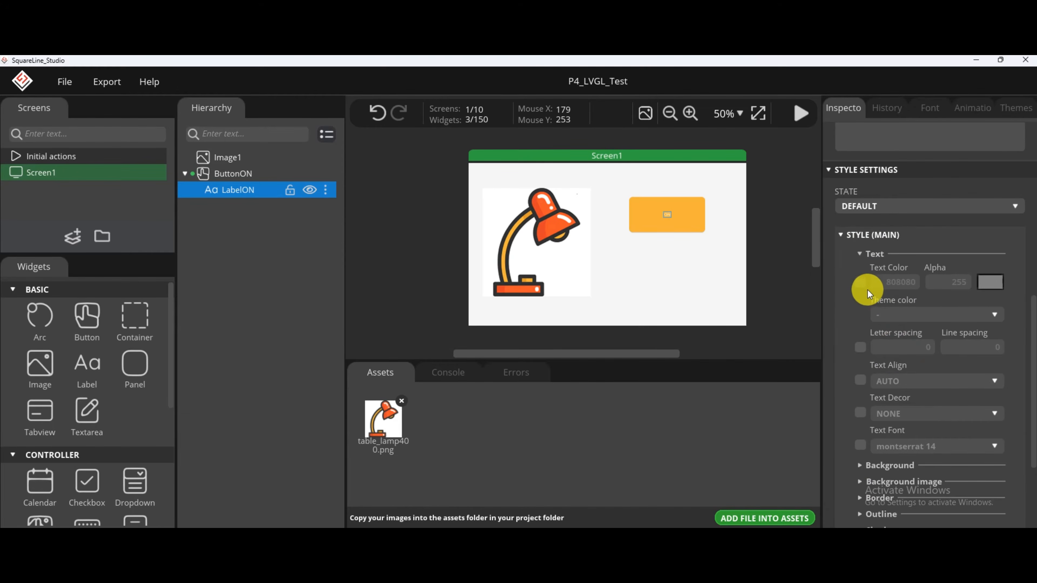
left_click(986, 282)
left_click(593, 303)
left_click(540, 214)
left_click(720, 288)
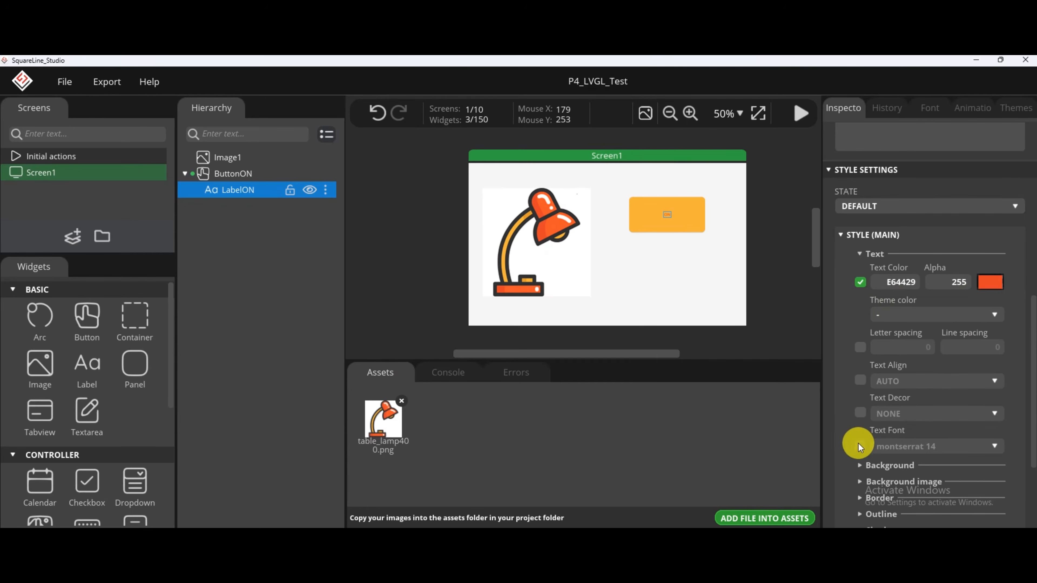
Enable a custom text font for LabelON and set it to montserrat 48.
left_click(858, 444)
scroll(901, 420, "down", 2)
left_click(935, 378)
left_click(933, 470)
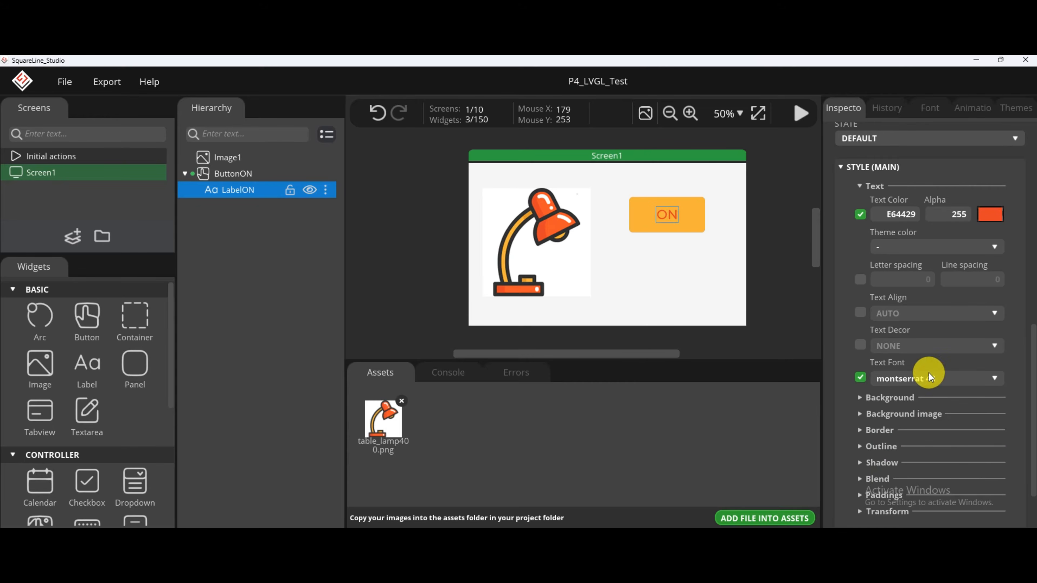
Test the ON button in play mode and return to editing.
left_click(802, 114)
left_click(691, 228)
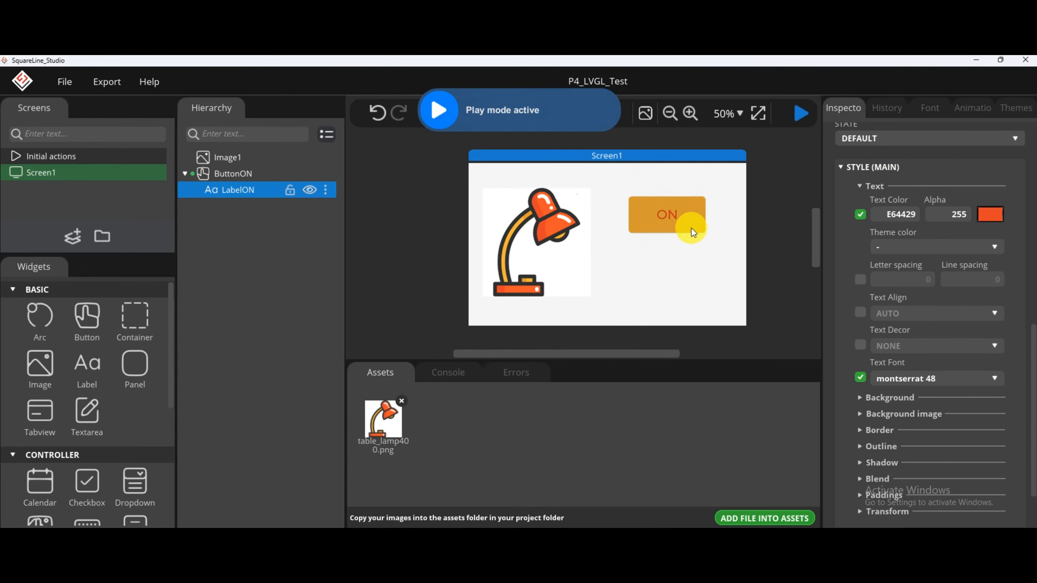
left_click(684, 215)
left_click(801, 114)
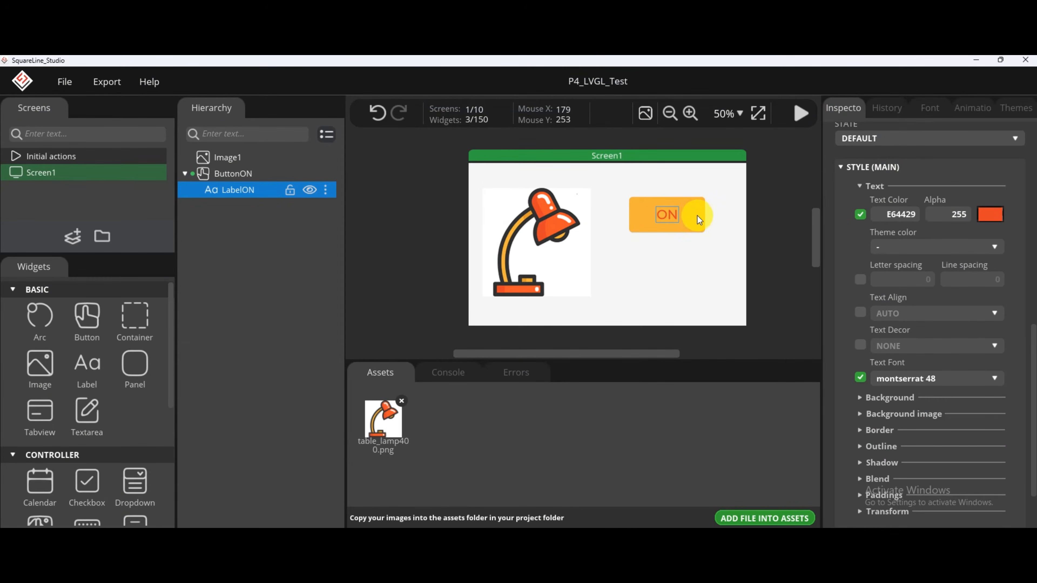
Duplicate ButtonON with its label and position the copy below it at X 220 px, Y 110 px.
left_click(691, 218)
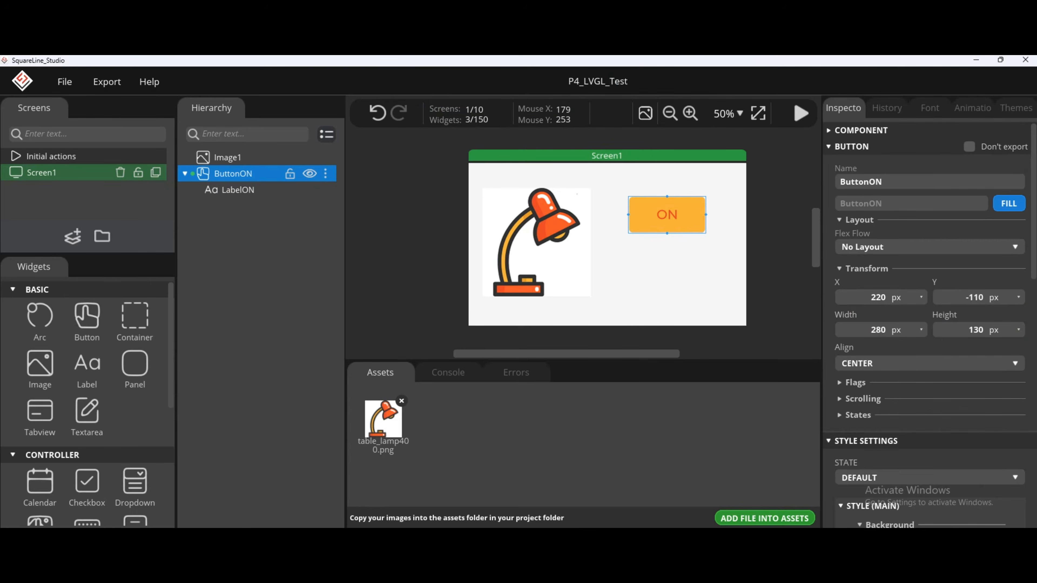
left_click(326, 173)
left_click(310, 196)
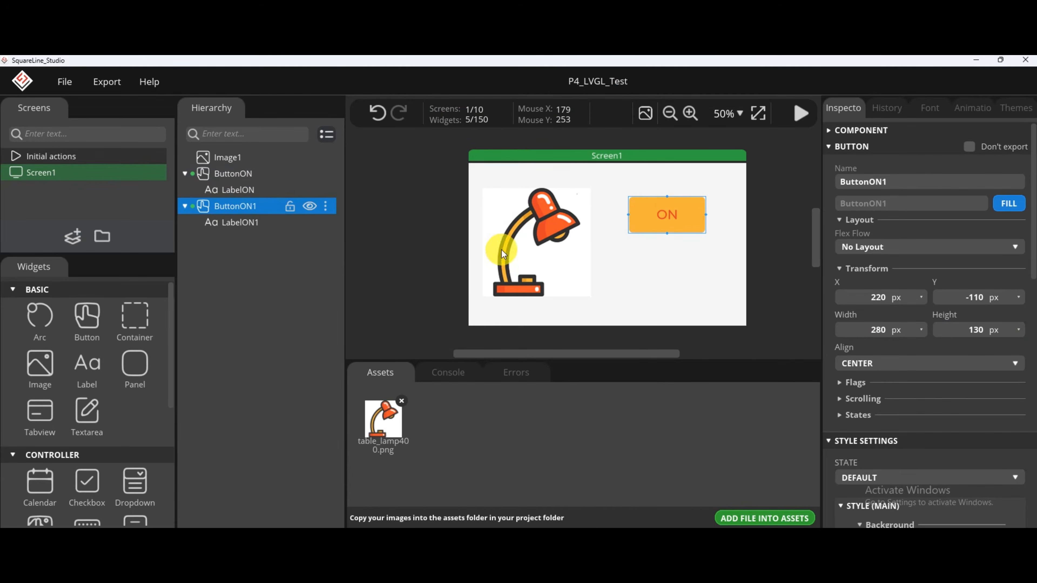
left_click_drag(667, 217, 667, 280)
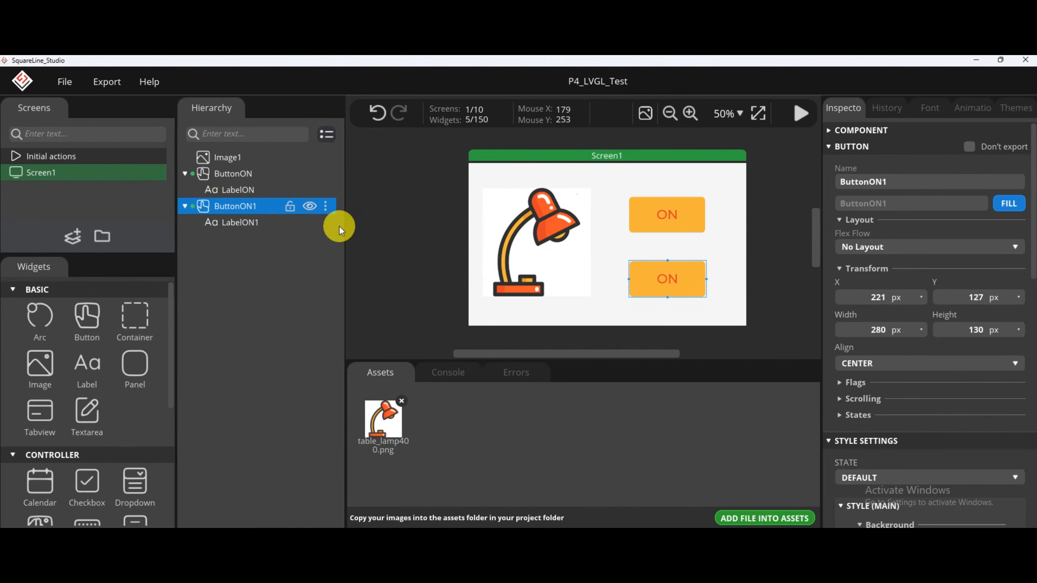
left_click(880, 297)
type("220")
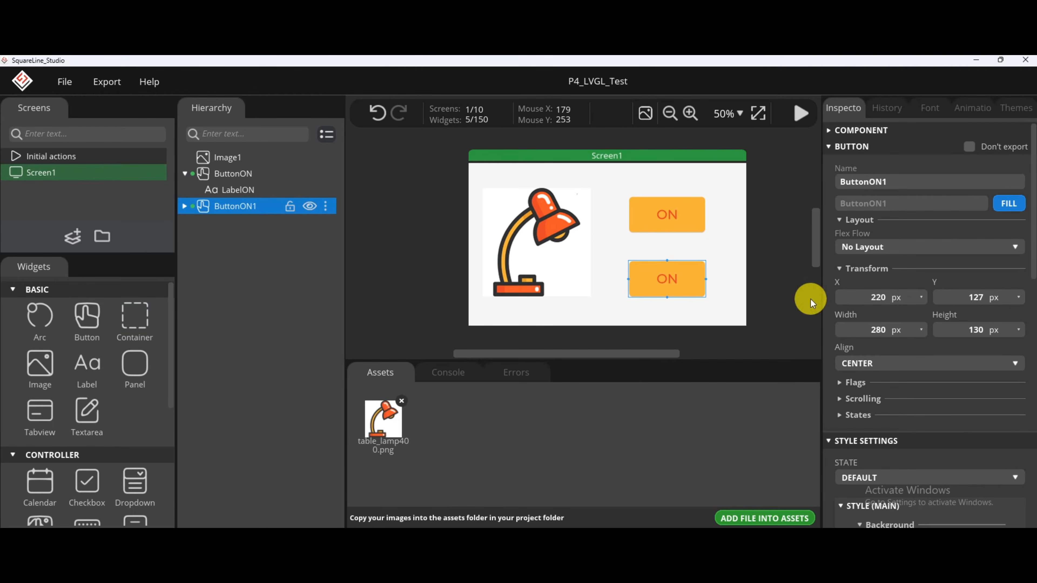
type("110")
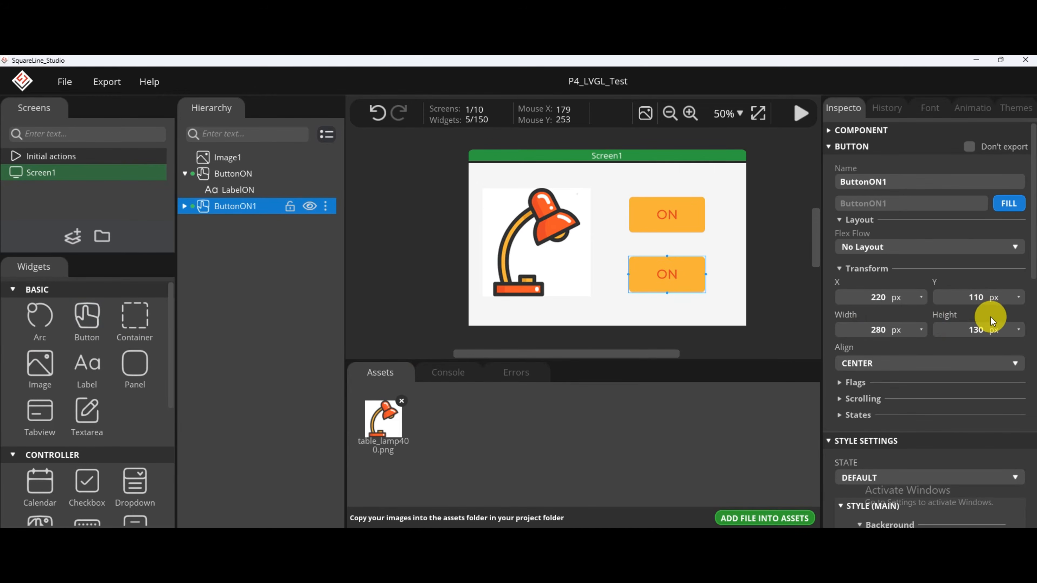
Rename the duplicated lower button as ButtonOFF.
left_click(920, 180)
key("BackSpace")
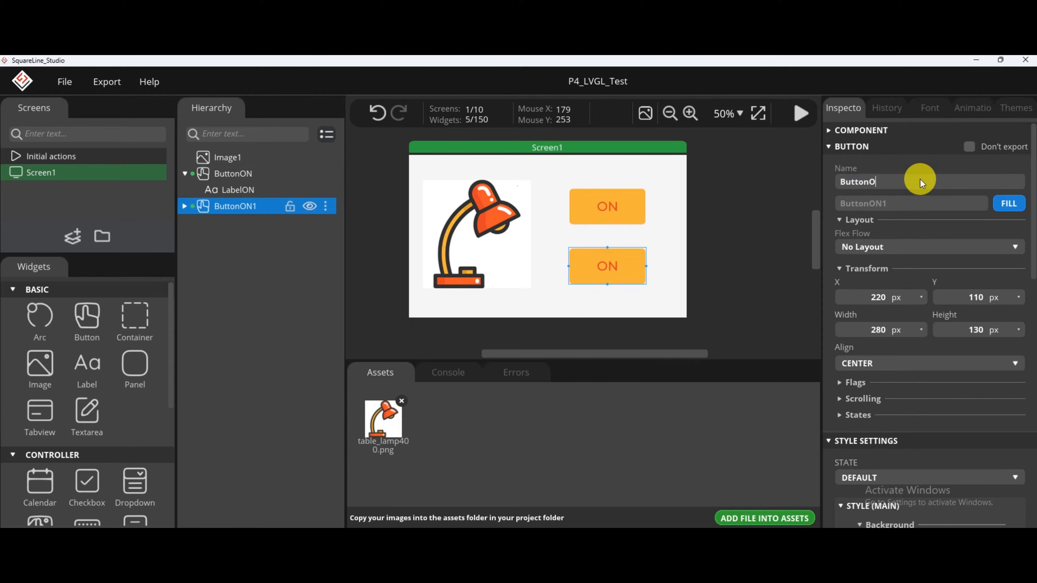
type("FF")
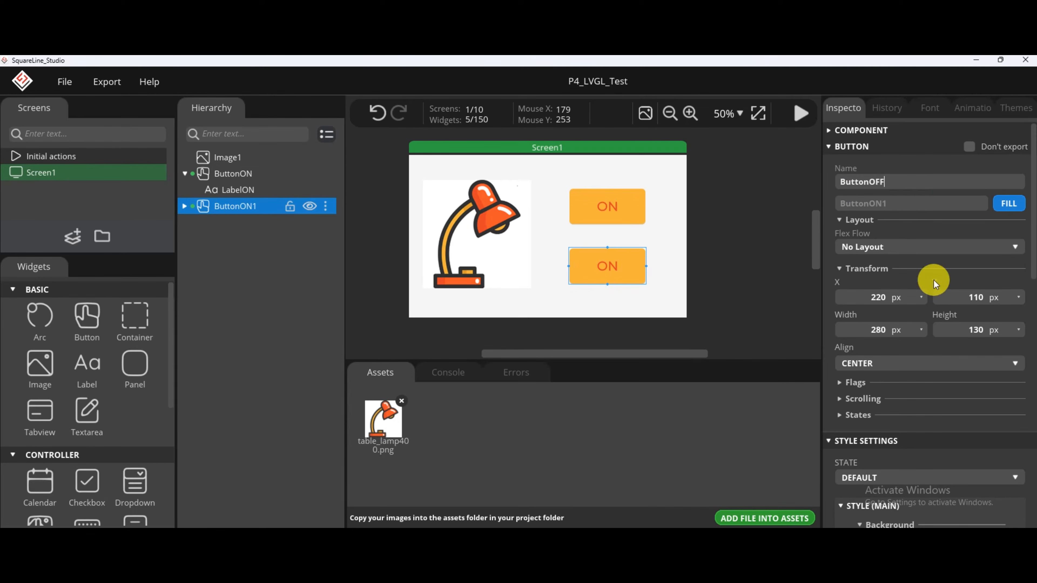
Rename ButtonOFF's released event as LedOffEvent and set its called function name to LedOff.
scroll(933, 280, "down", 10)
left_click(878, 378)
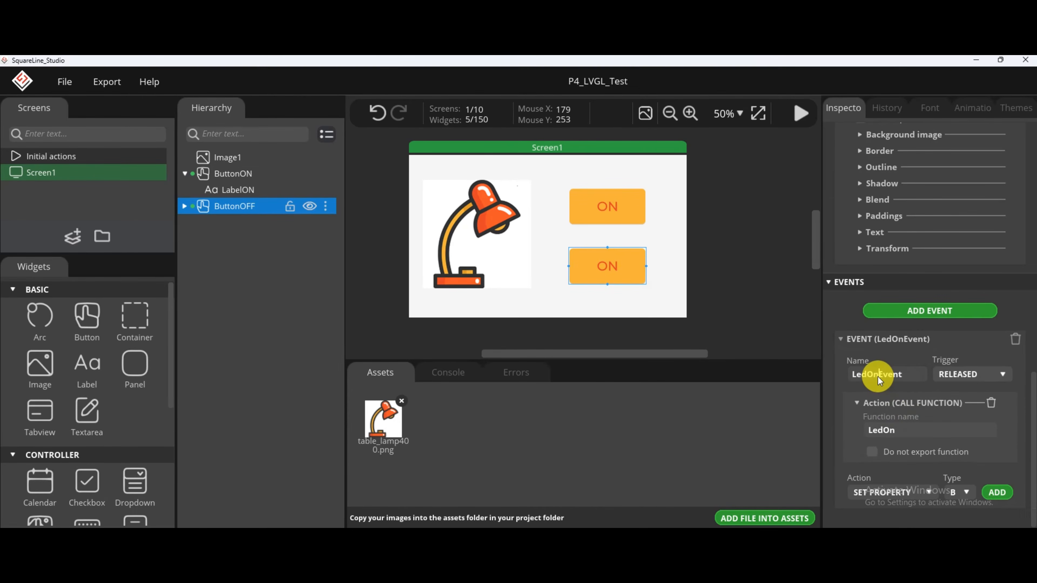
type("ff")
left_click(898, 428)
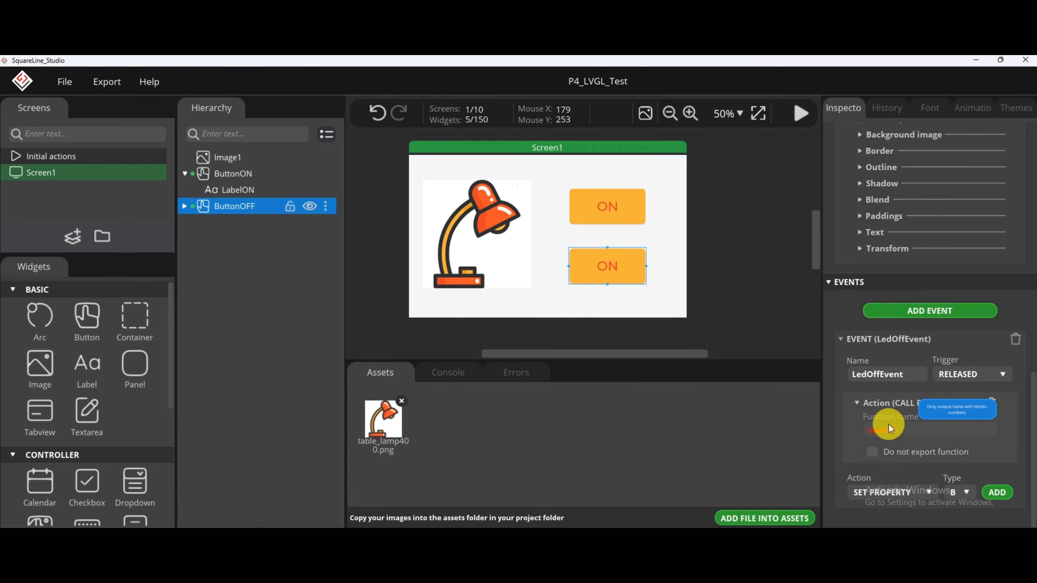
Rename the label under ButtonOFF as LabelOFF and set its text to OFF.
left_click(184, 205)
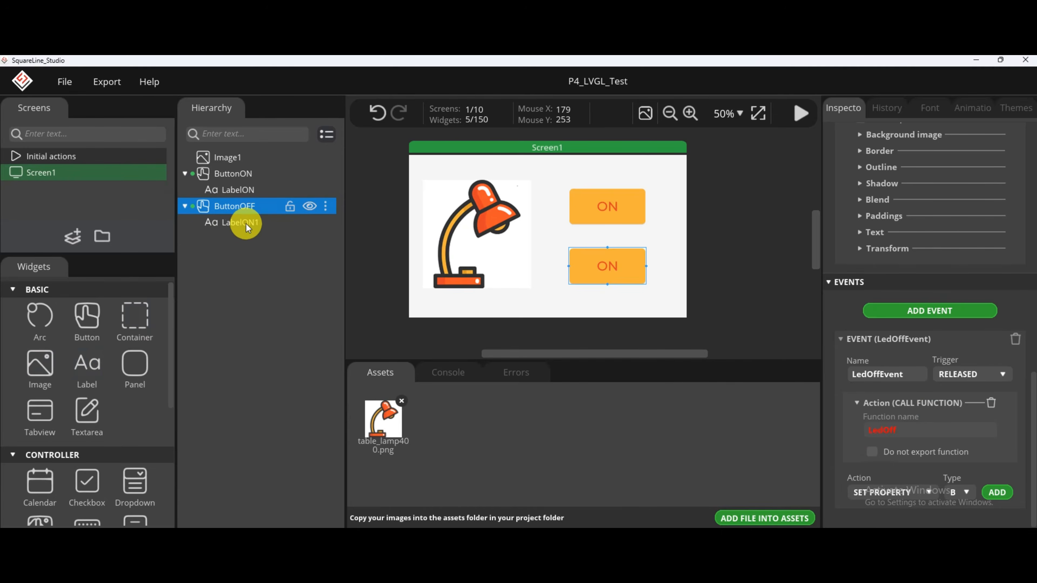
left_click(240, 222)
scroll(935, 285, "up", 10)
double_click(908, 183)
type("LabelOFF")
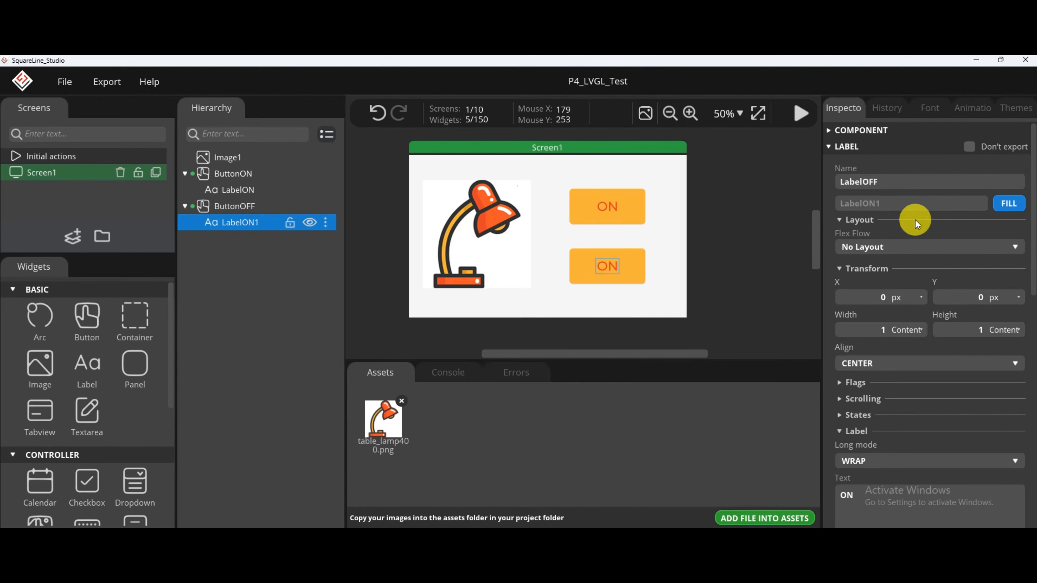
left_click(878, 499)
type("OF")
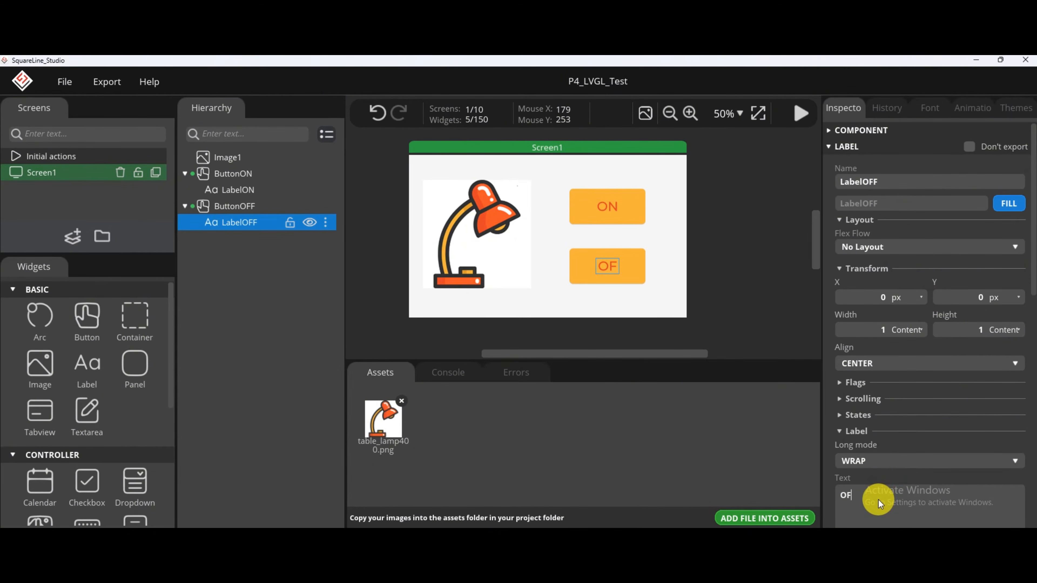
type("F")
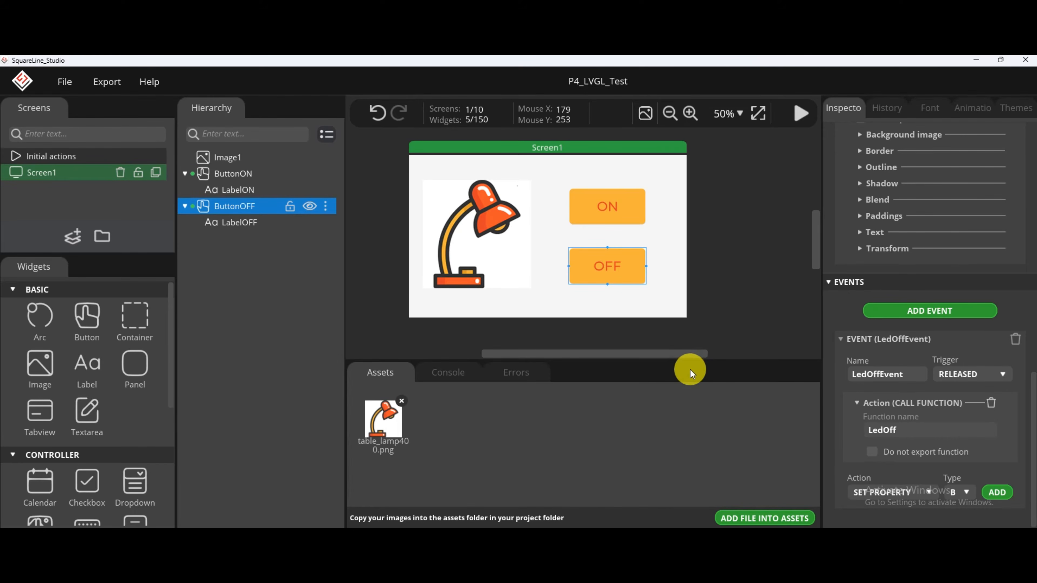
left_click(556, 224)
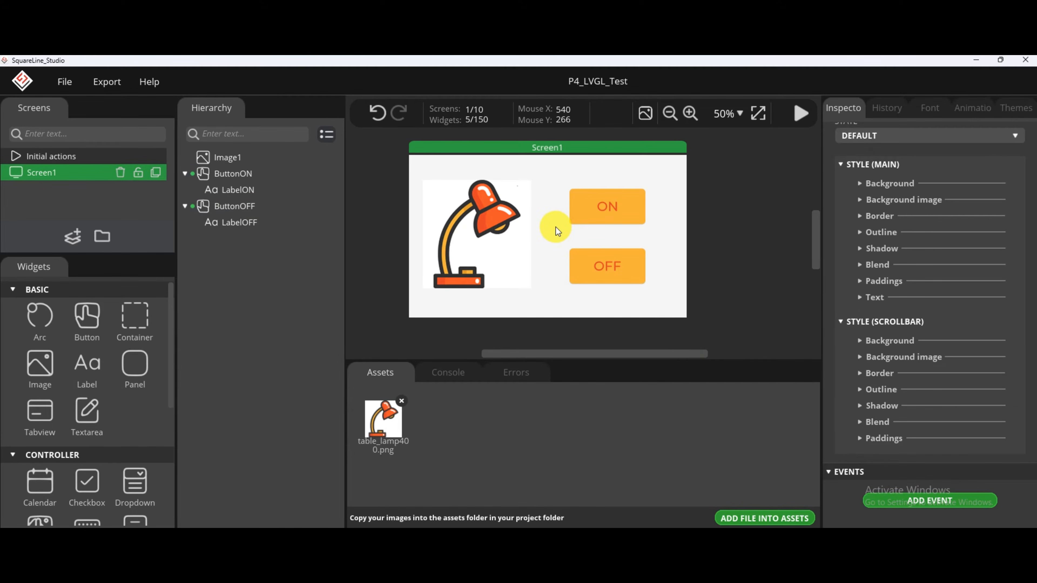
In the project settings, set the project export root to SquareLine_LVGL\UI_File and the UI files export path to its Output subfolder.
left_click(63, 81)
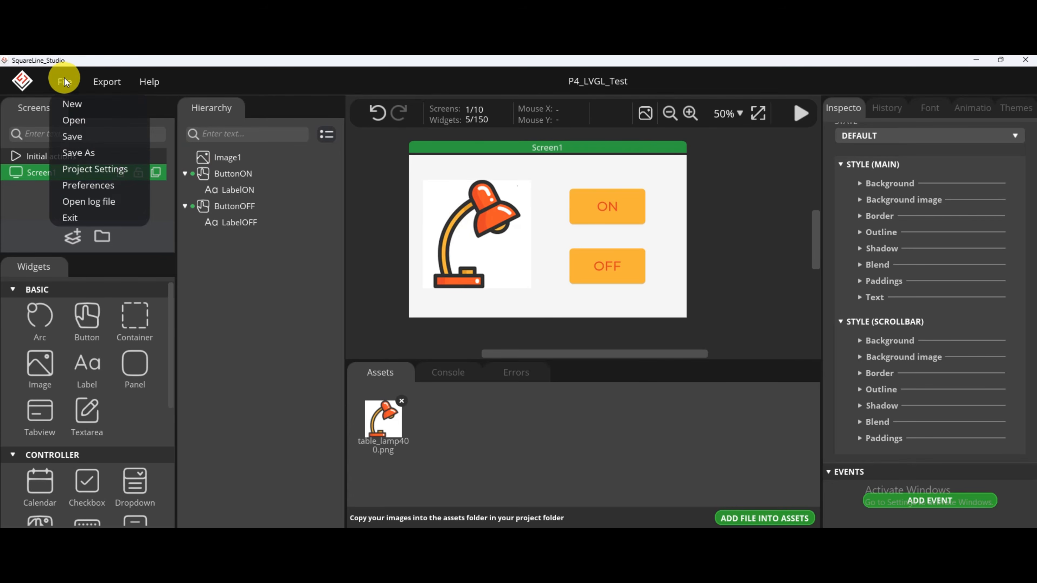
left_click(103, 169)
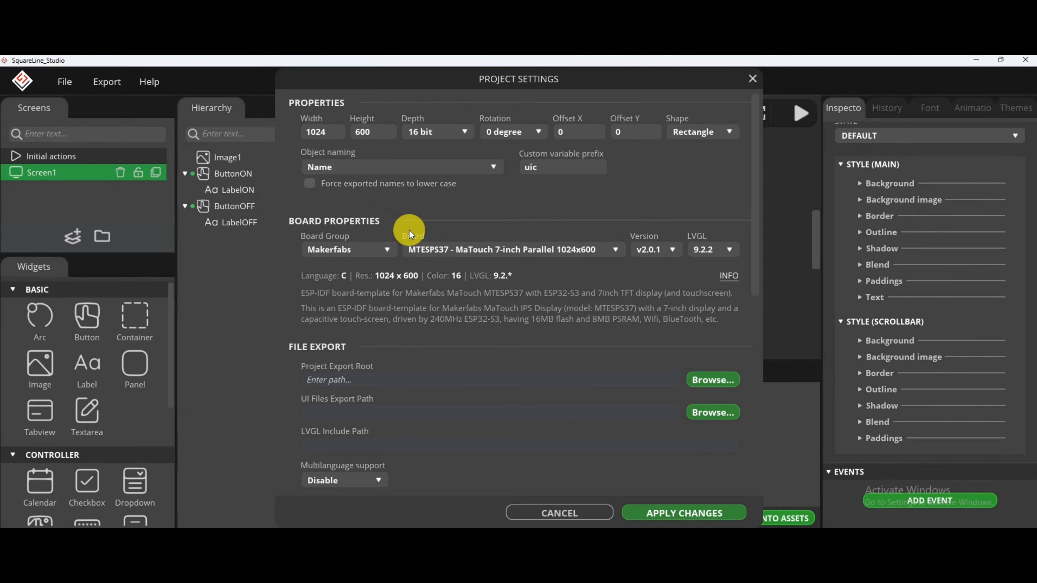
scroll(451, 364, "down", 1)
left_click(711, 365)
double_click(338, 317)
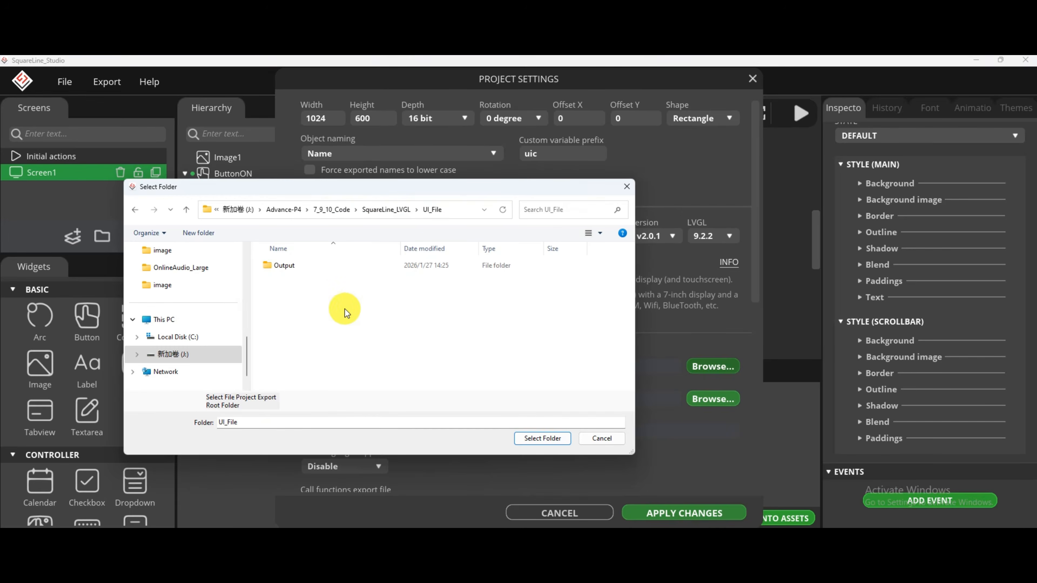
left_click(546, 435)
left_click(683, 406)
left_click(344, 278)
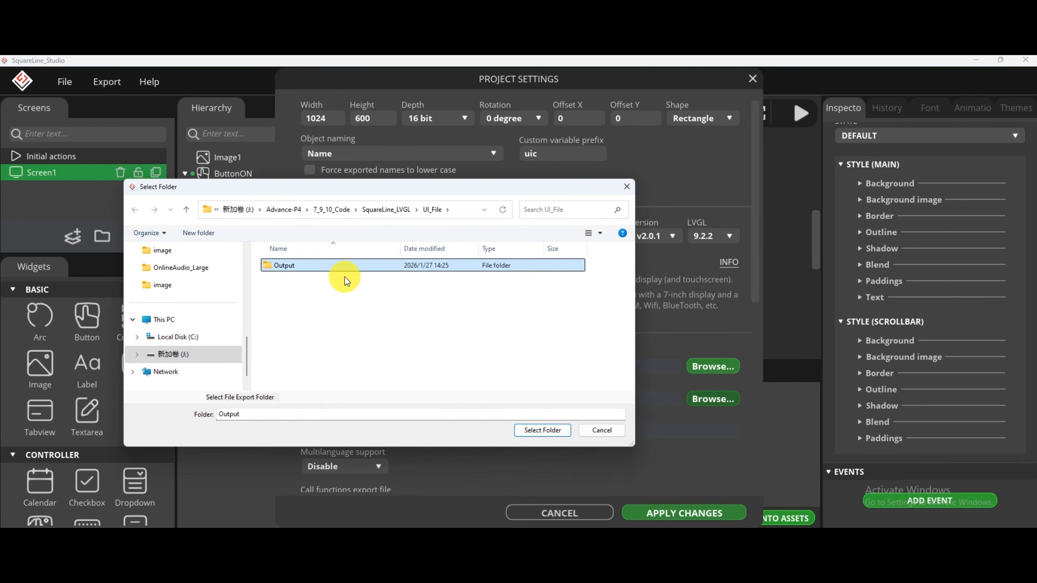
left_click(557, 428)
Set the LVGL include path to lvgl.h, enable flat export, and apply the project settings.
scroll(564, 412, "down", 1)
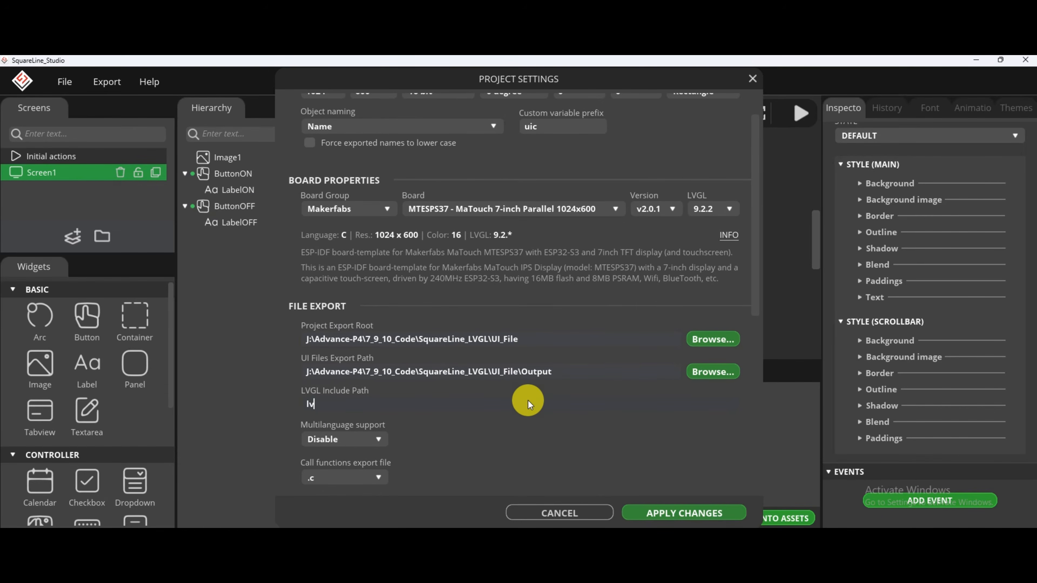
type(".h")
scroll(526, 397, "down", 3)
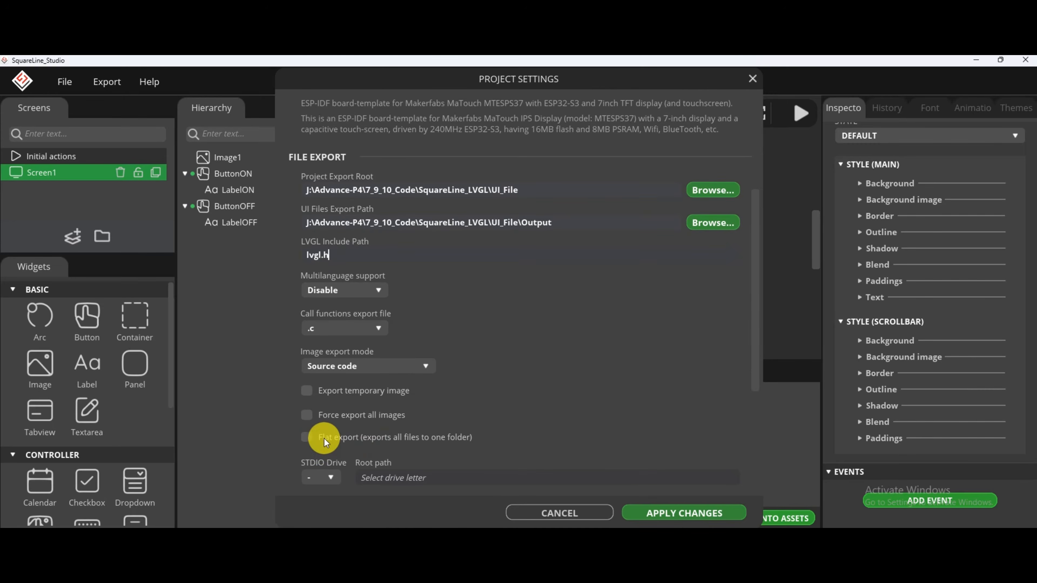
scroll(477, 370, "down", 2)
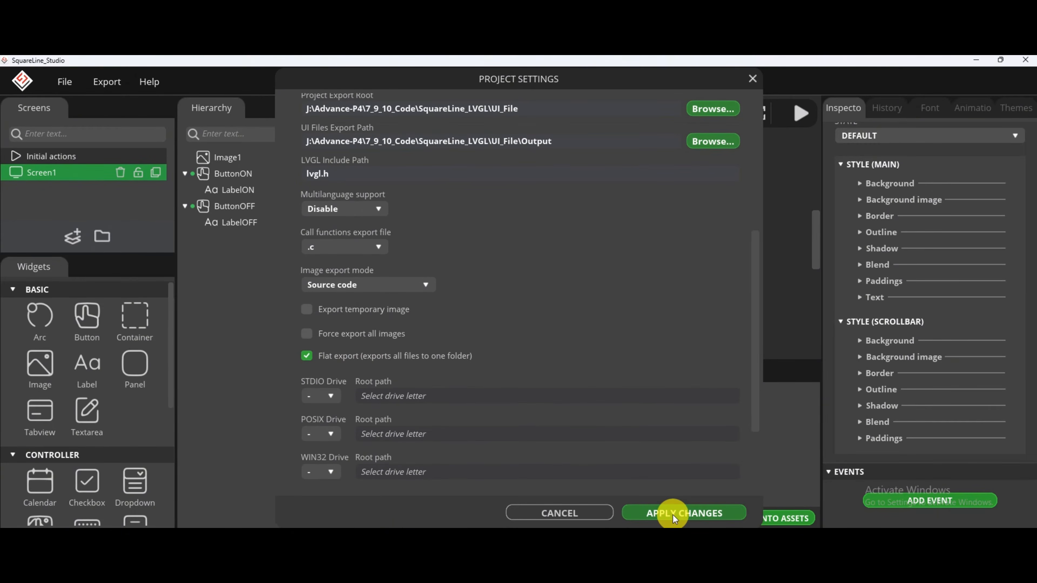
left_click(672, 515)
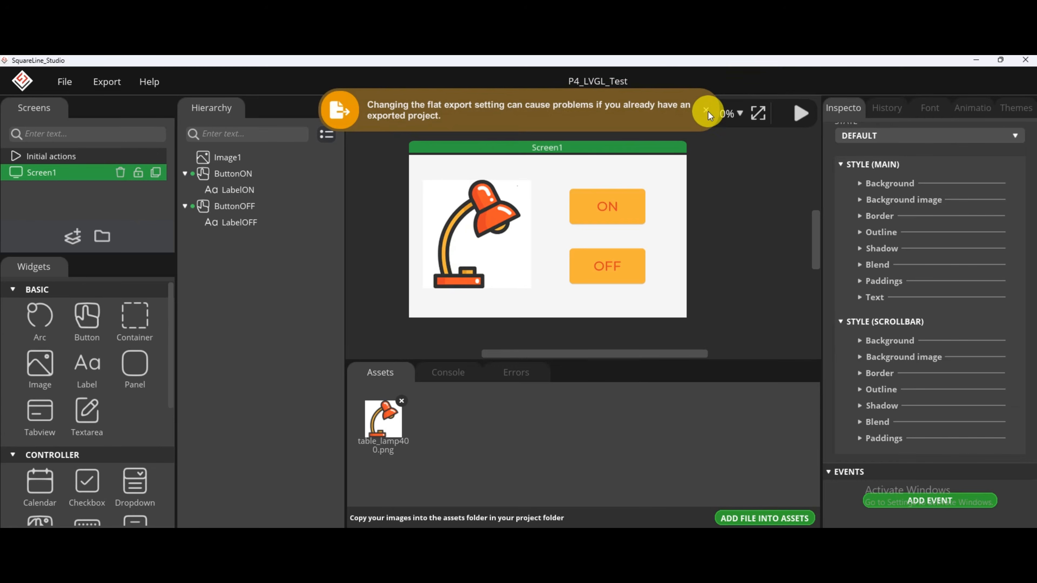
Export the UI files of the P4_LVGL_Test project.
left_click(707, 110)
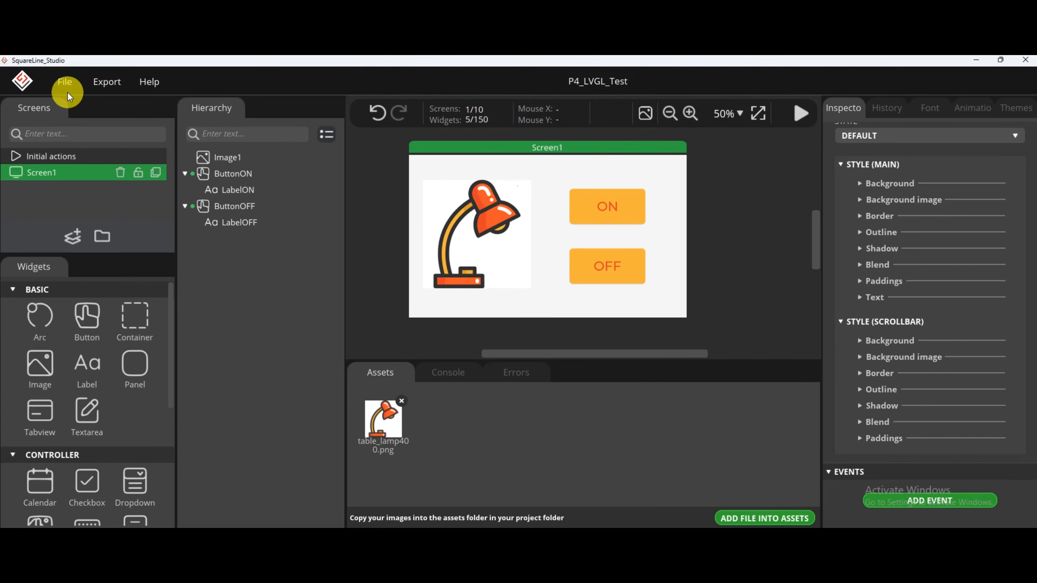
left_click(117, 85)
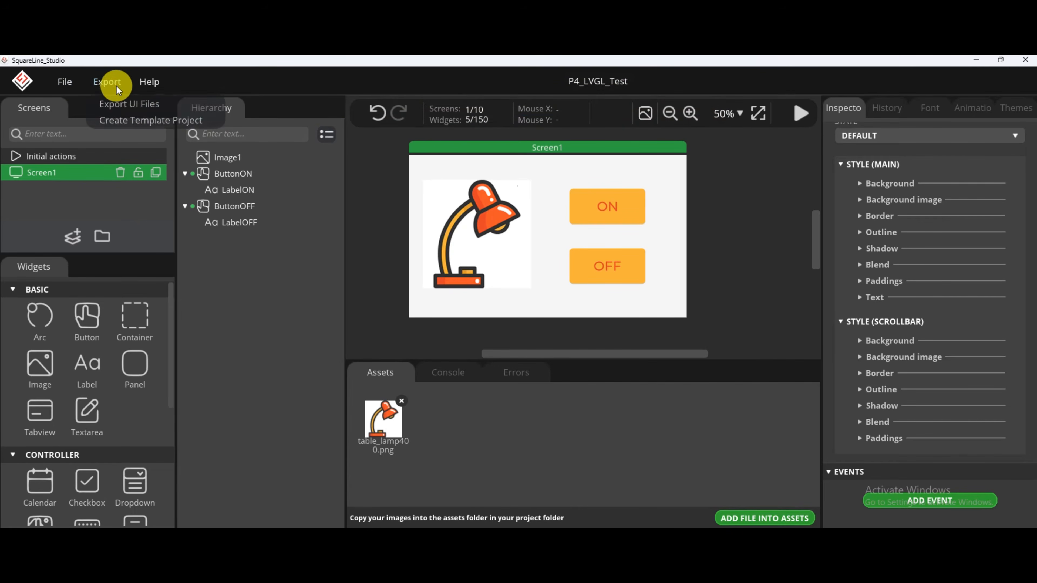
left_click(143, 106)
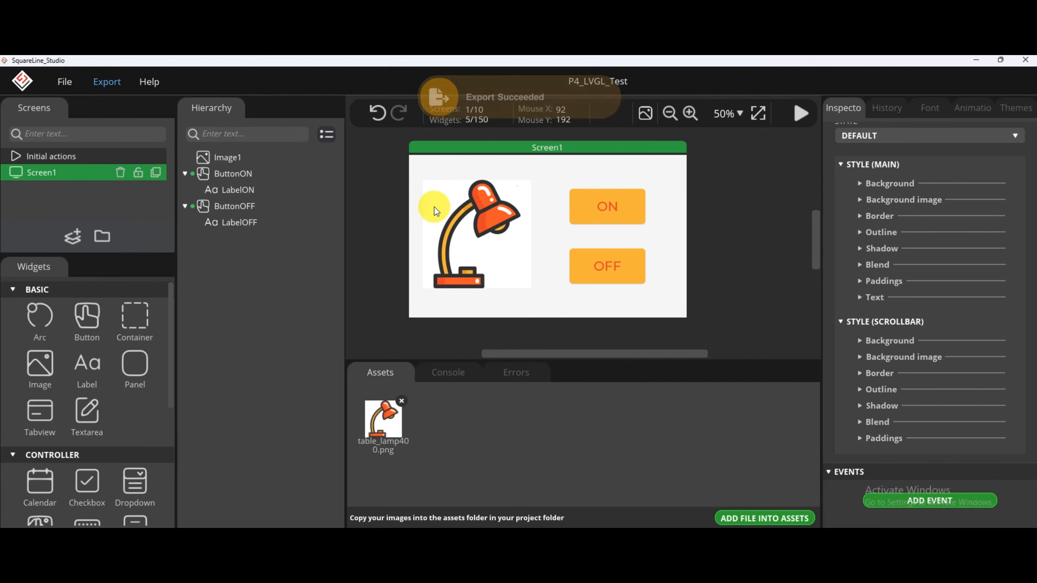
Browse in File Explorer to the UI_File folder's Output subfolder to view the exported files.
left_click(433, 246)
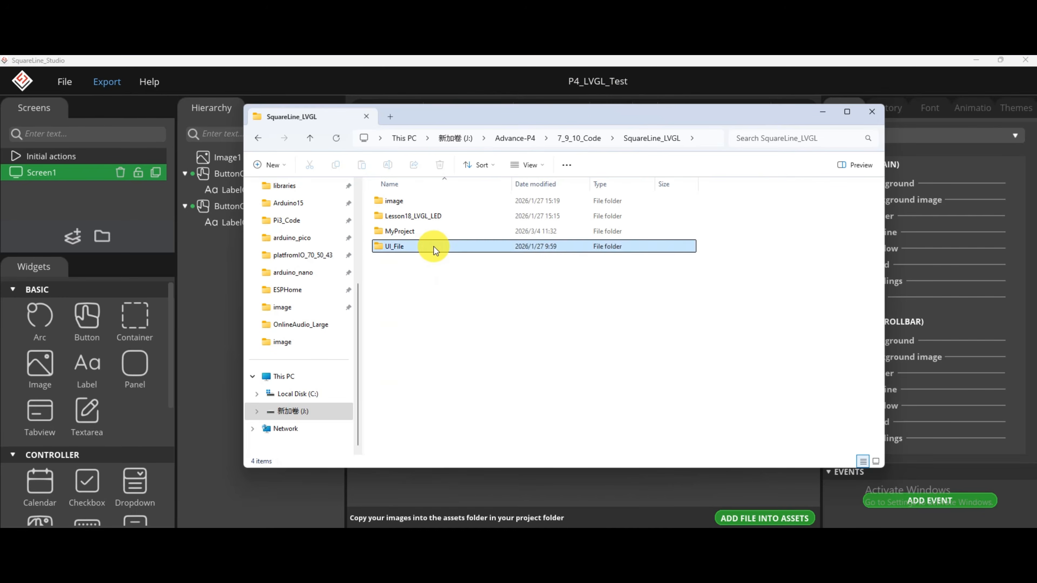
double_click(435, 245)
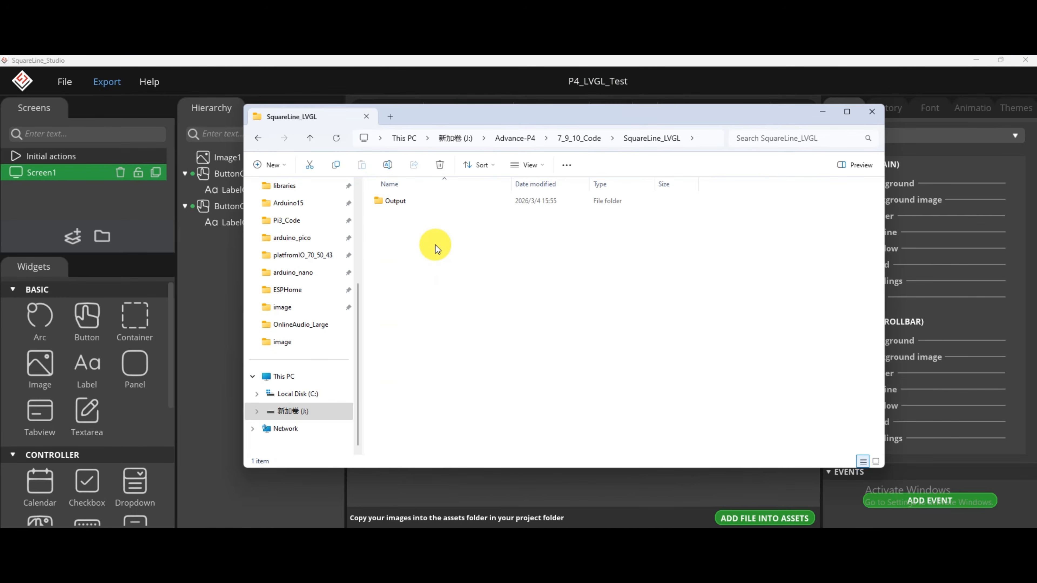
double_click(431, 199)
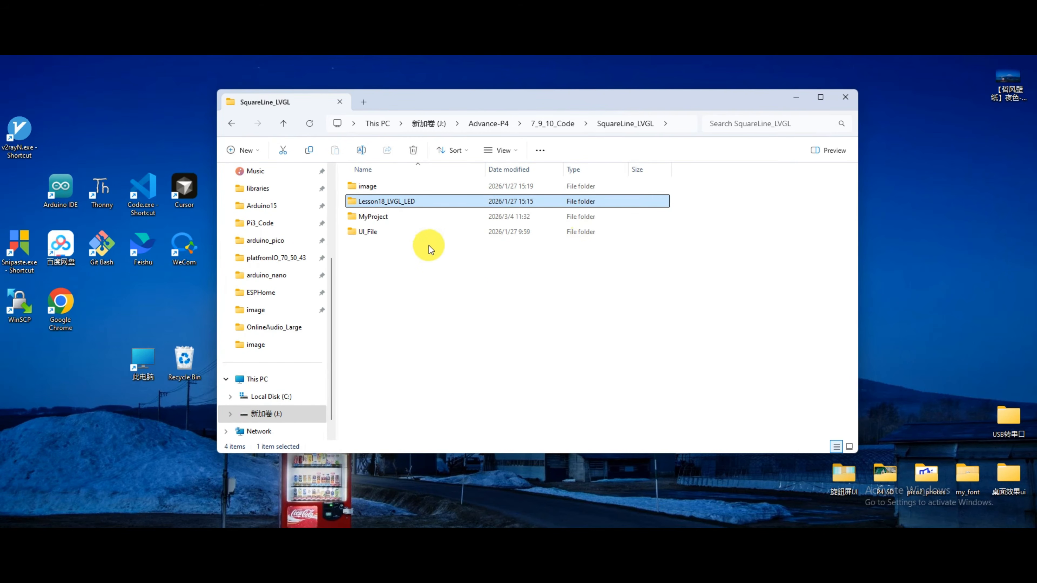
Open the Lesson18_LVGL_LED folder in Visual Studio Code, maximize the window, and show main.c.
left_click_drag(398, 202, 146, 200)
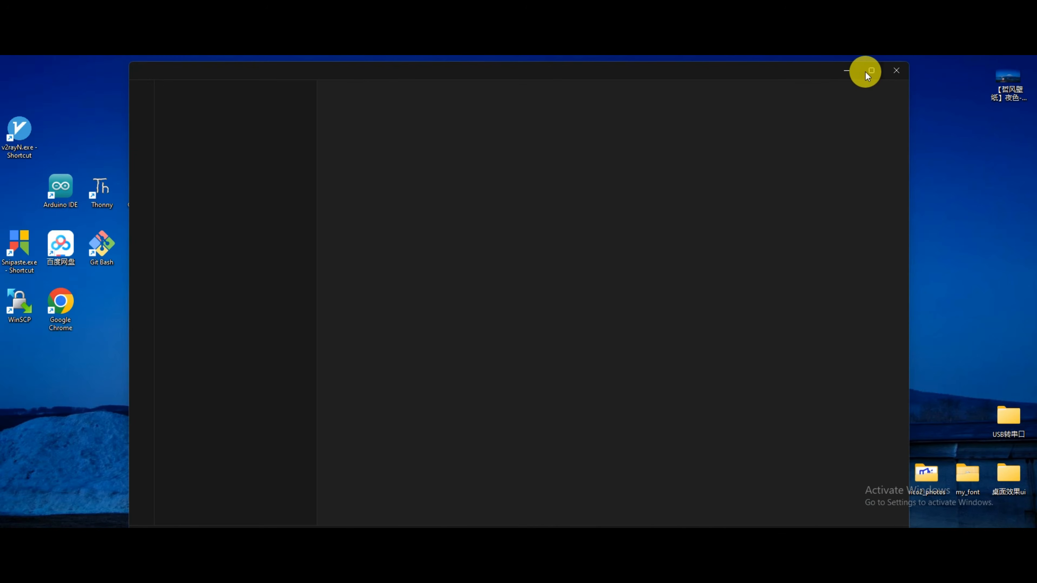
left_click(868, 71)
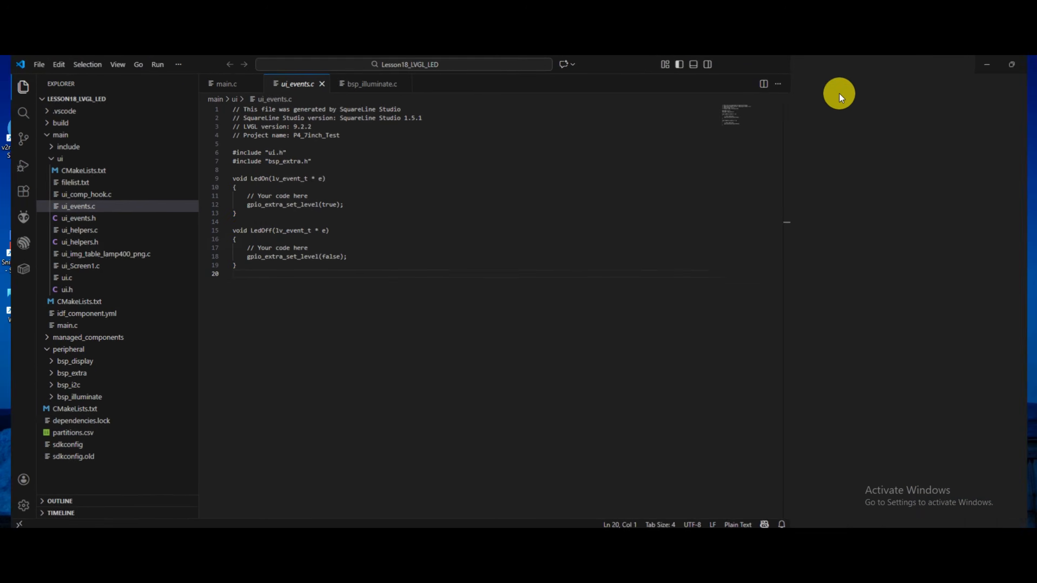
left_click(211, 92)
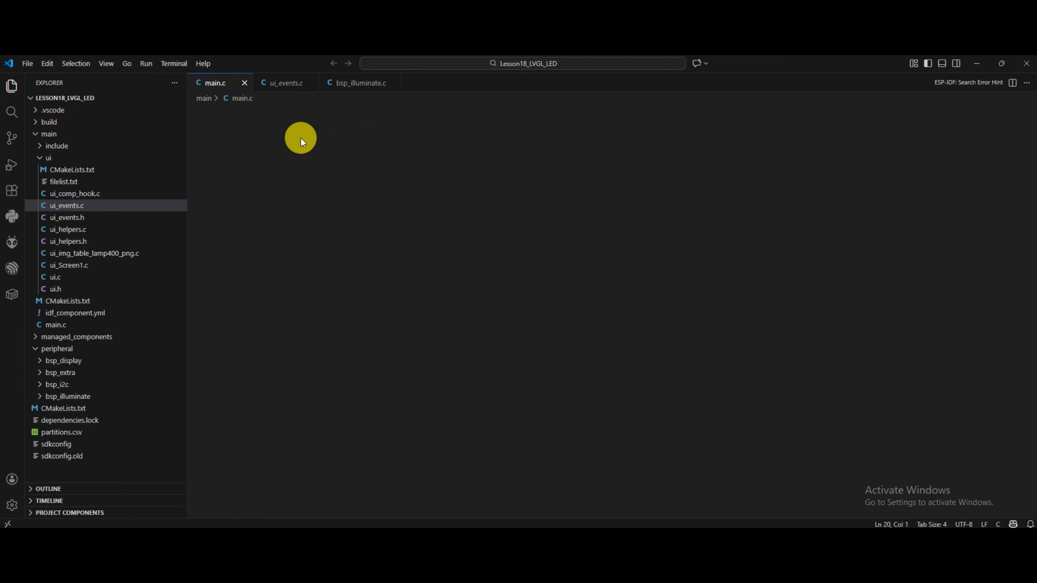
Examine the main component's ui folder and the "ui" include directory entry in its CMakeLists.txt.
left_click(102, 158)
left_click(105, 157)
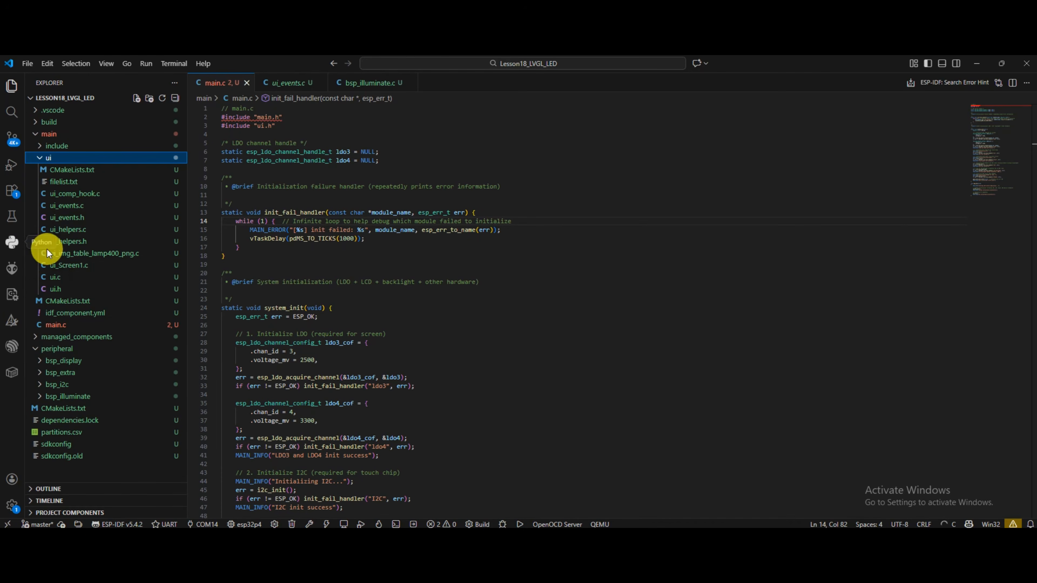
left_click(102, 157)
left_click(102, 169)
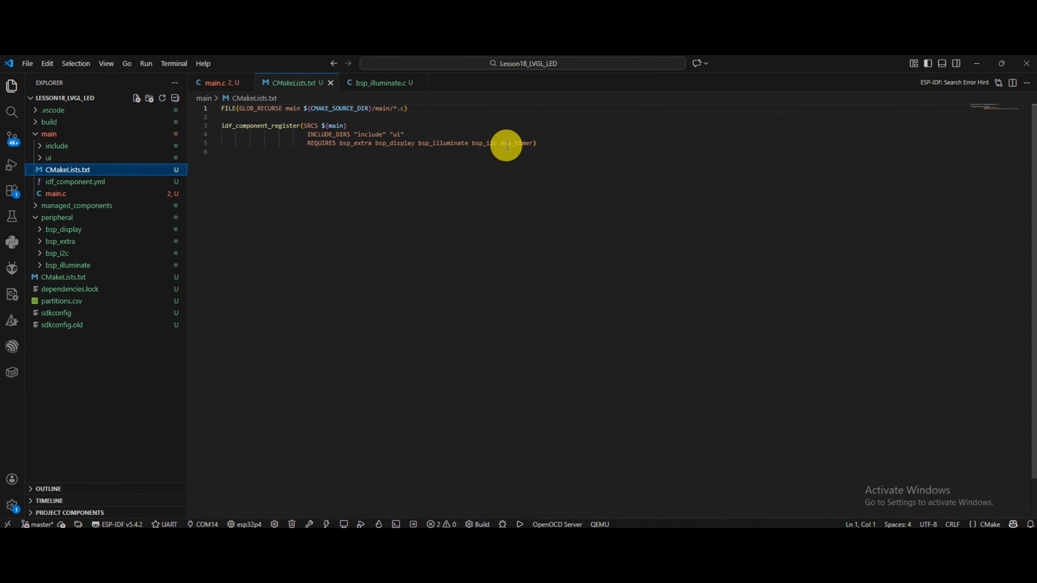
left_click_drag(404, 134, 390, 135)
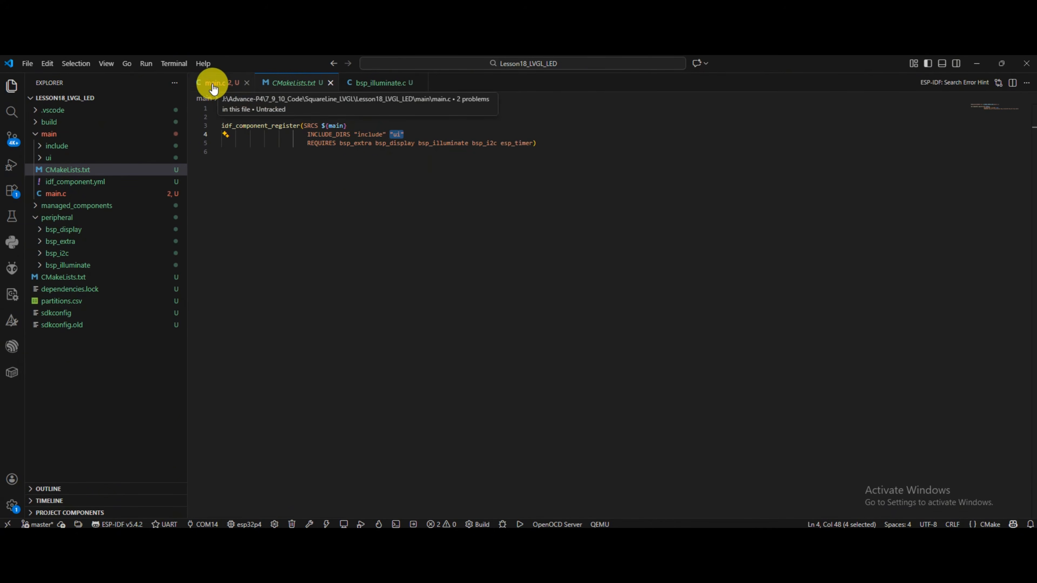
Check the lvgl/lvgl dependency in idf_component.yml and the ui.h include line in main.c.
left_click(102, 180)
left_click(294, 143)
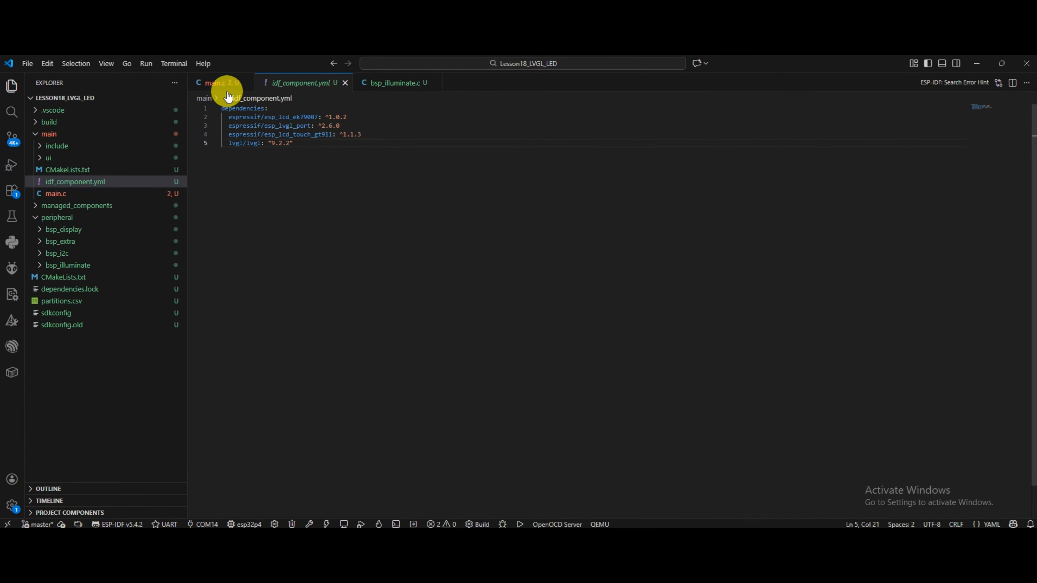
left_click(223, 84)
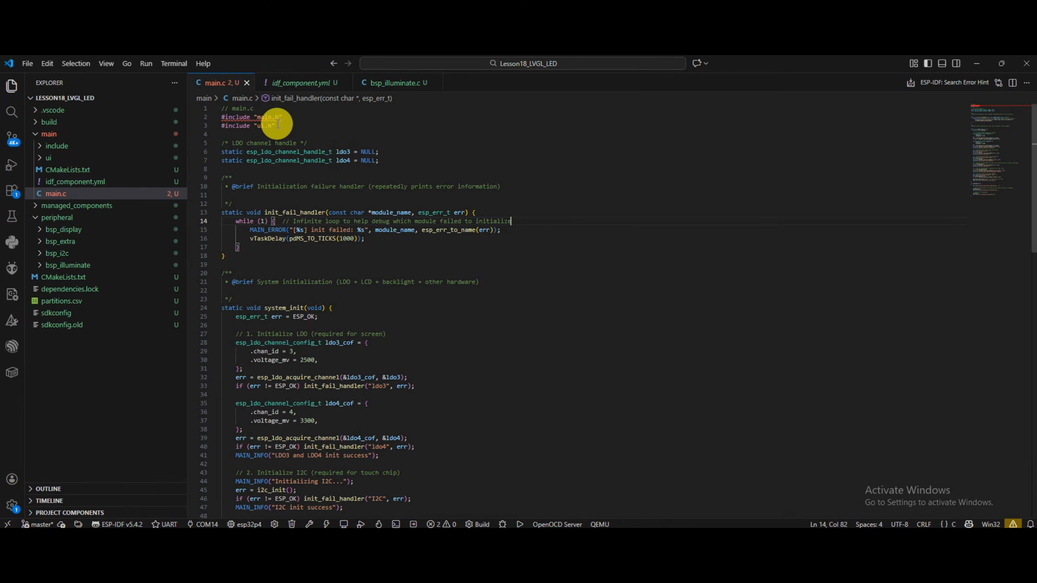
left_click_drag(276, 126, 223, 126)
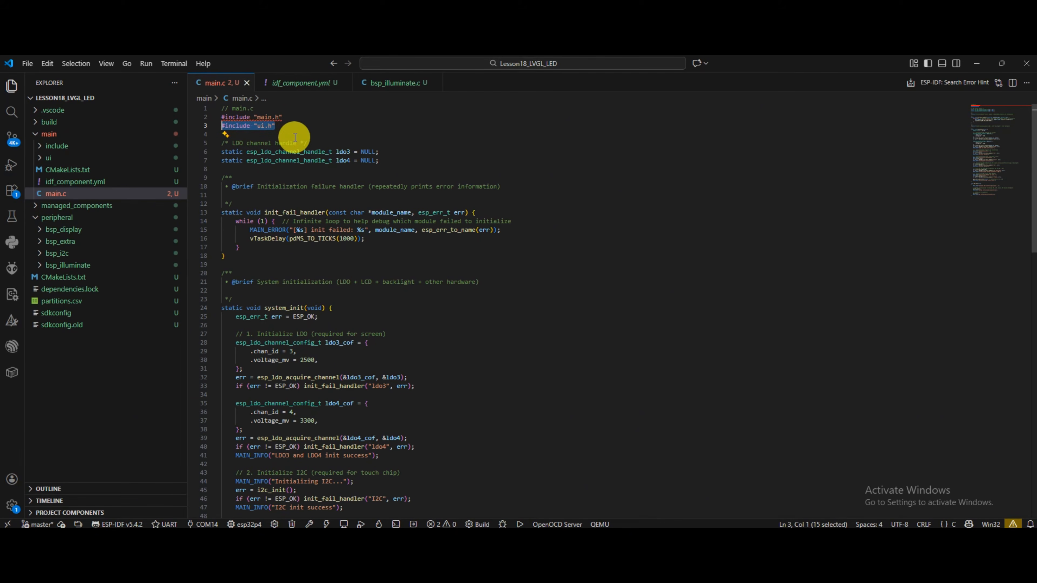
Locate the ui_init call in app_main and examine the function's definition in ui.c.
scroll(405, 348, "down", 20)
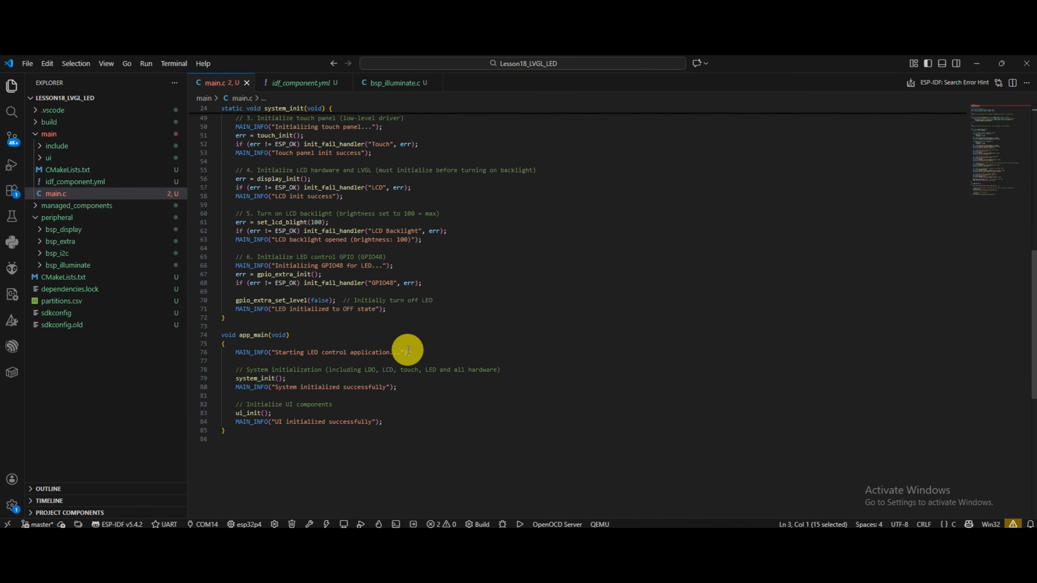
double_click(255, 277)
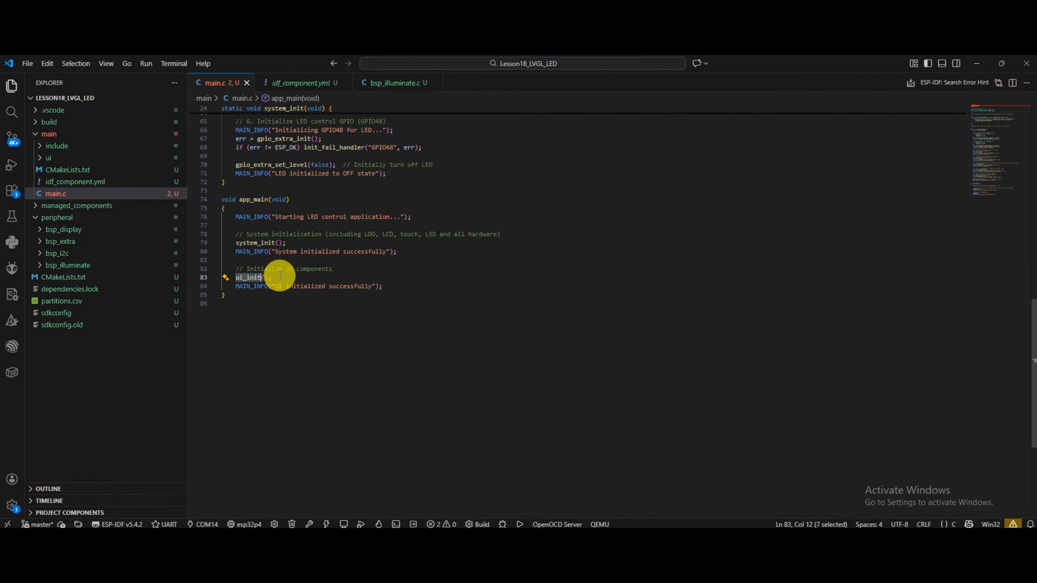
key("F12")
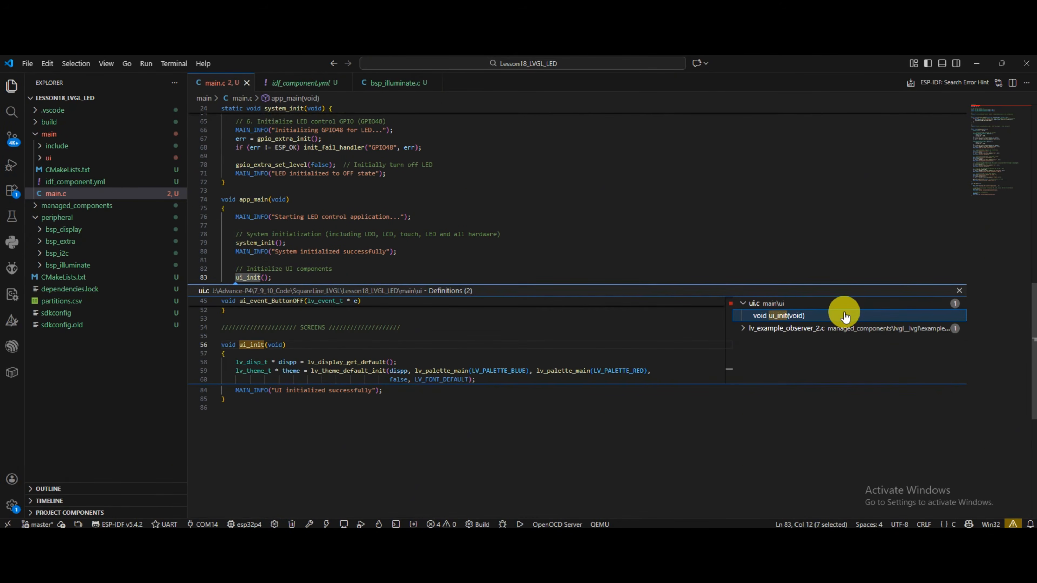
double_click(843, 313)
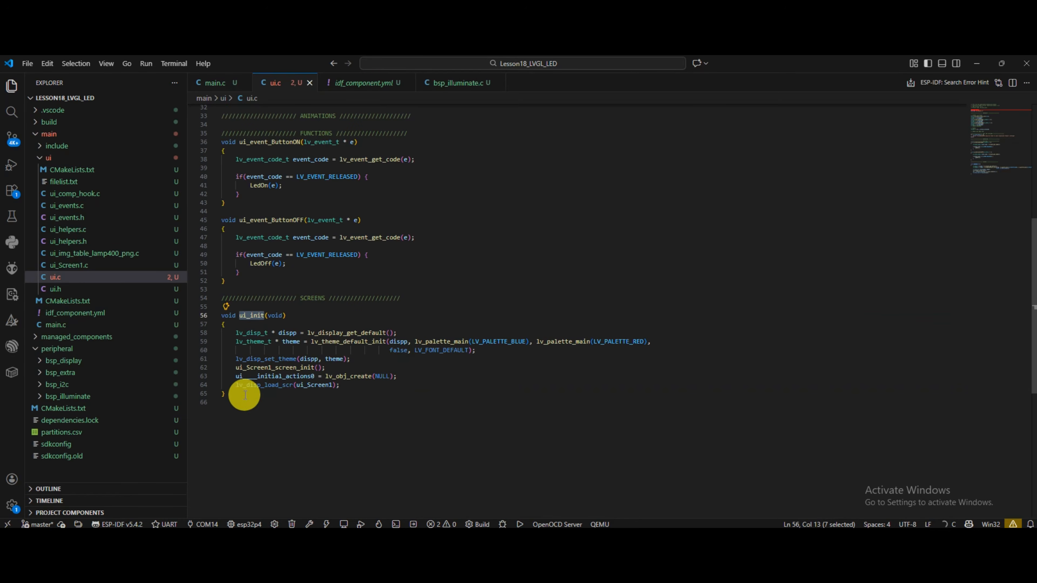
left_click_drag(227, 395, 209, 315)
left_click(274, 400)
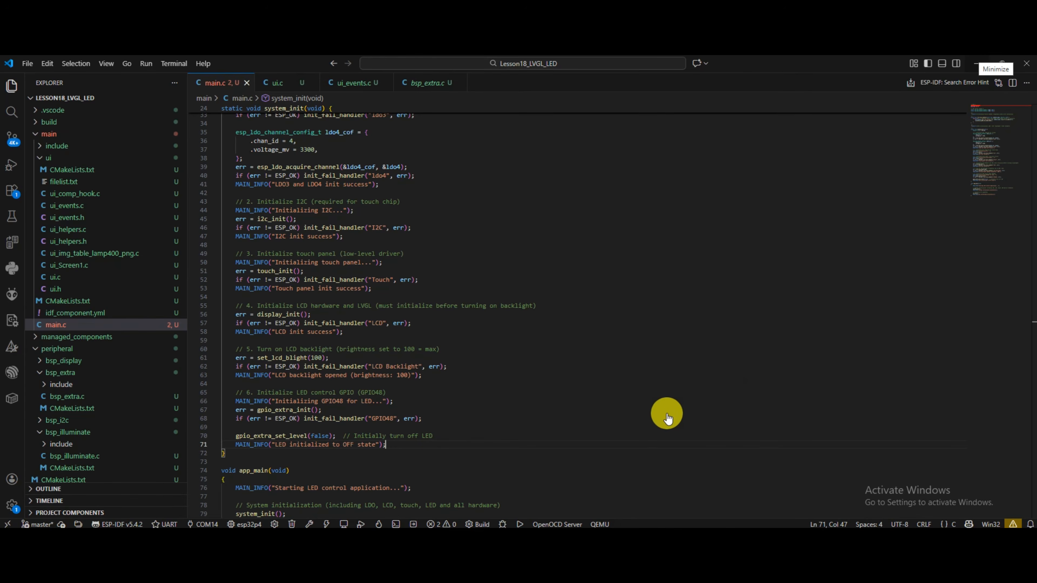
Switch back to SquareLine Studio.
key("alt+Tab")
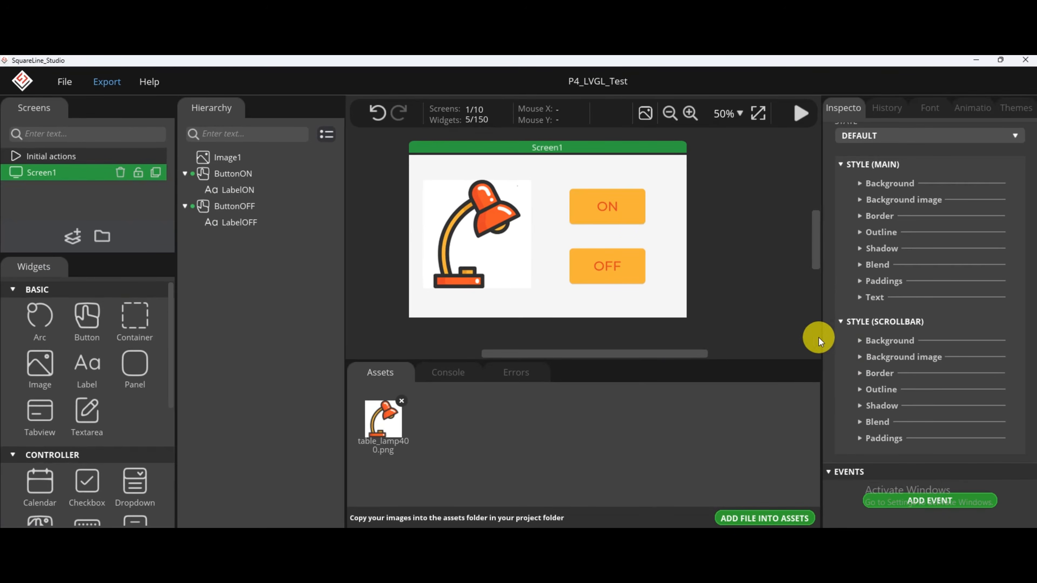
Review the event settings of ButtonON, including LedOnEvent and its called function LedOn, and select ButtonOFF to check its event.
left_click(630, 218)
scroll(946, 396, "down", 12)
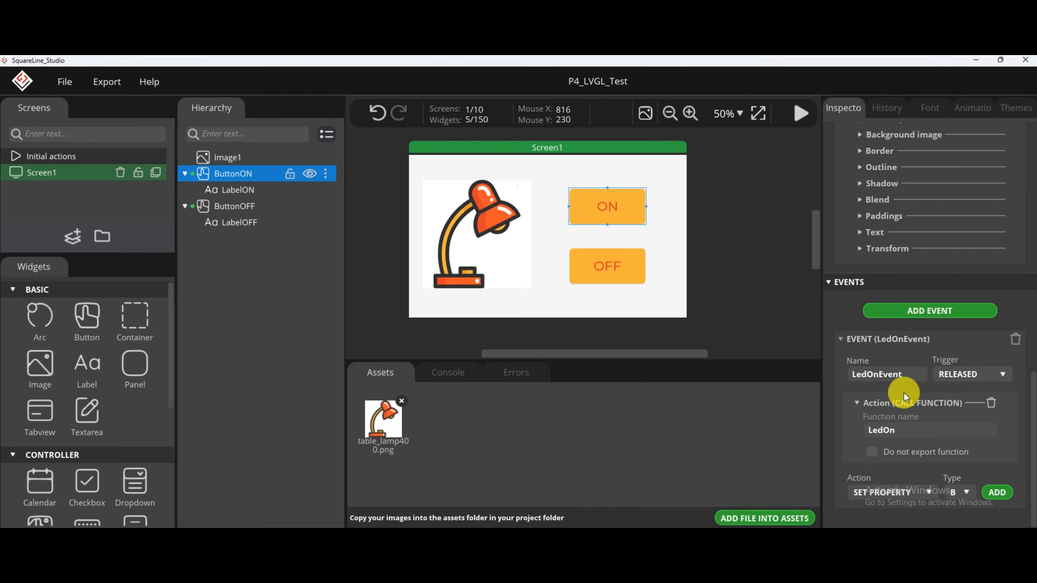
double_click(900, 374)
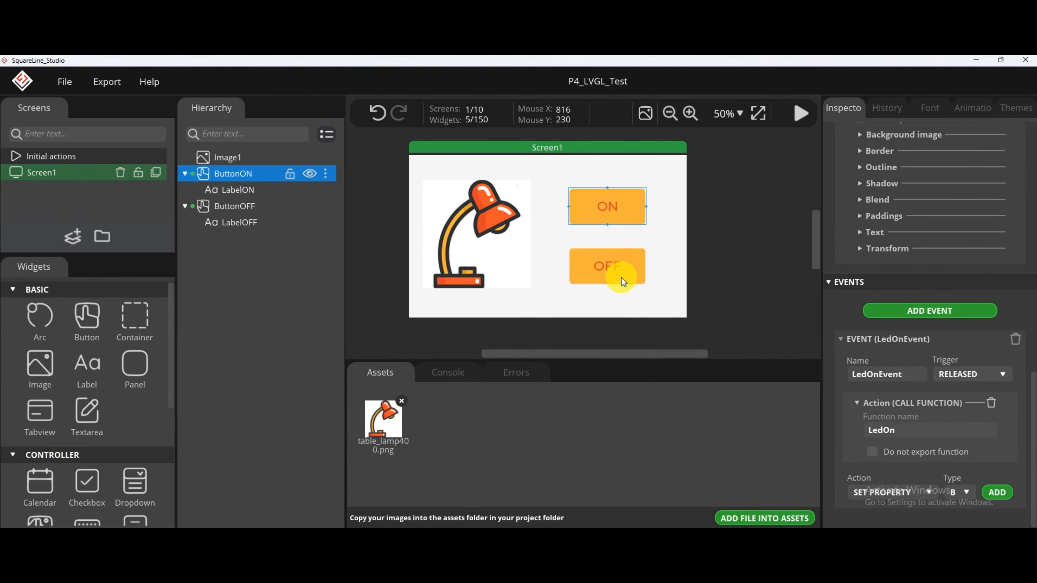
left_click(607, 267)
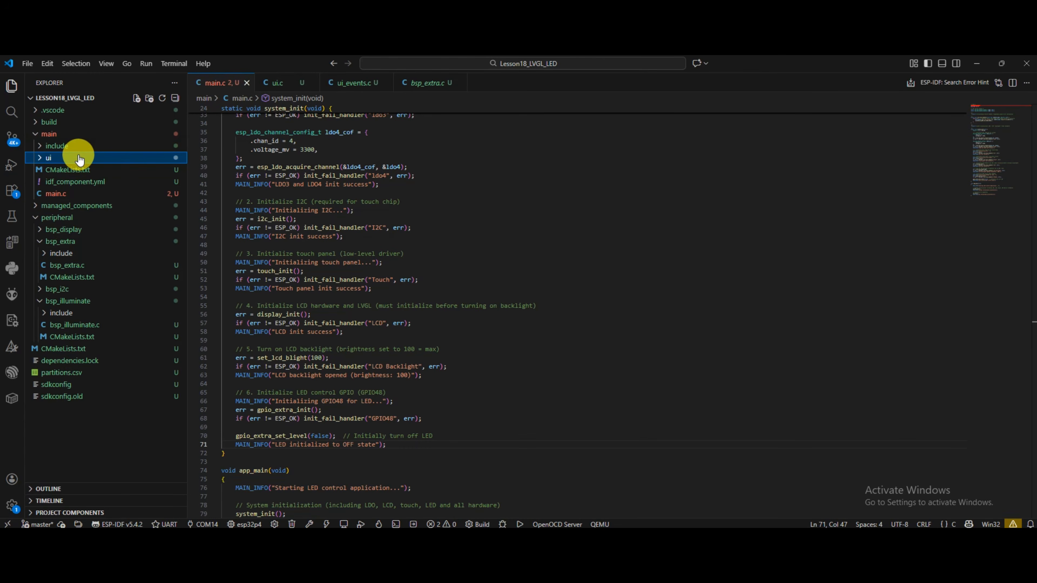
Switch to the VS Code project, open ui_events.c from the ui folder and check its bsp_extra.h include line.
left_click(79, 159)
left_click(108, 206)
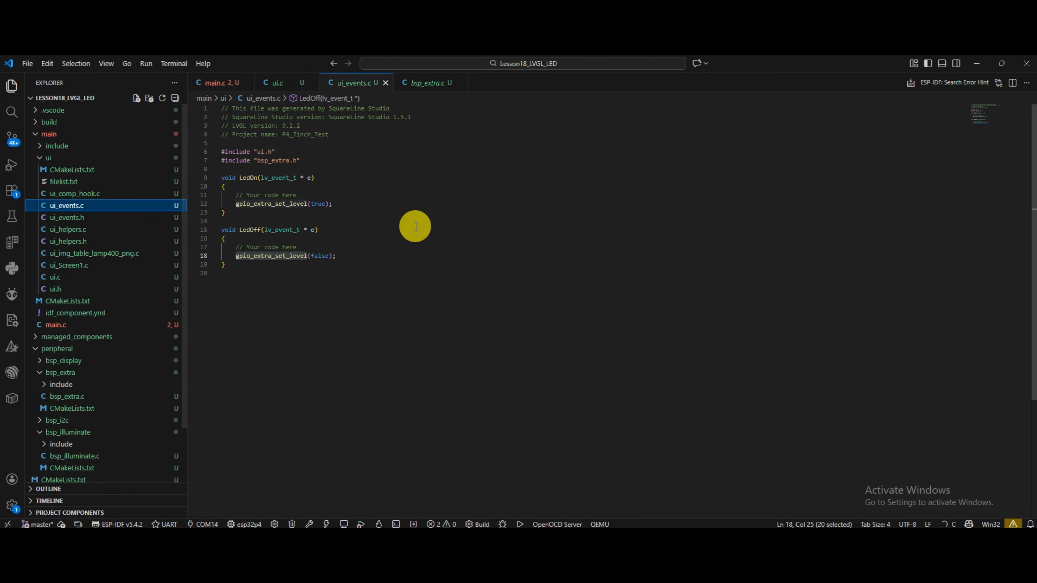
left_click(378, 246)
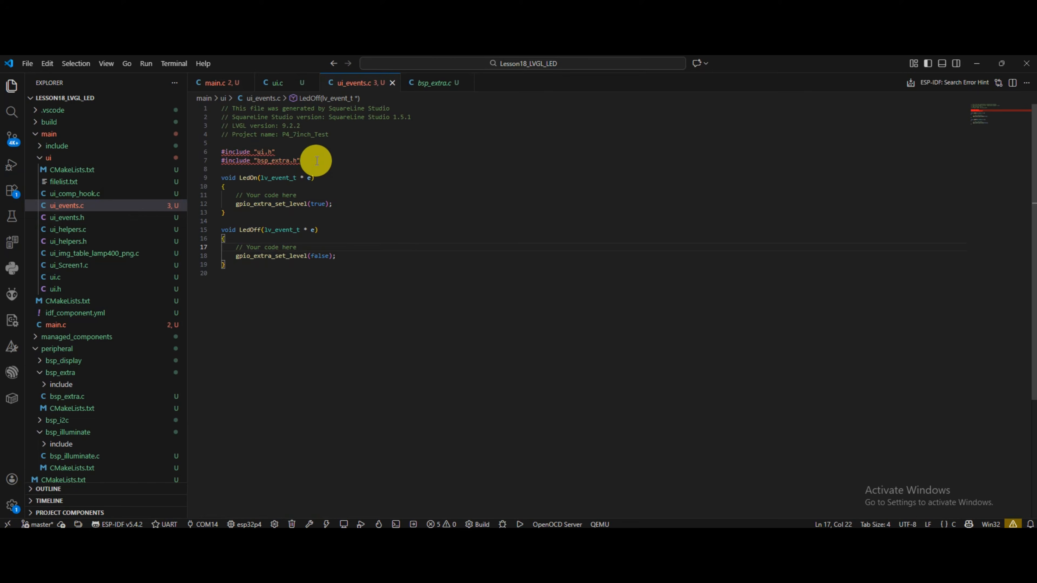
left_click_drag(316, 160, 221, 161)
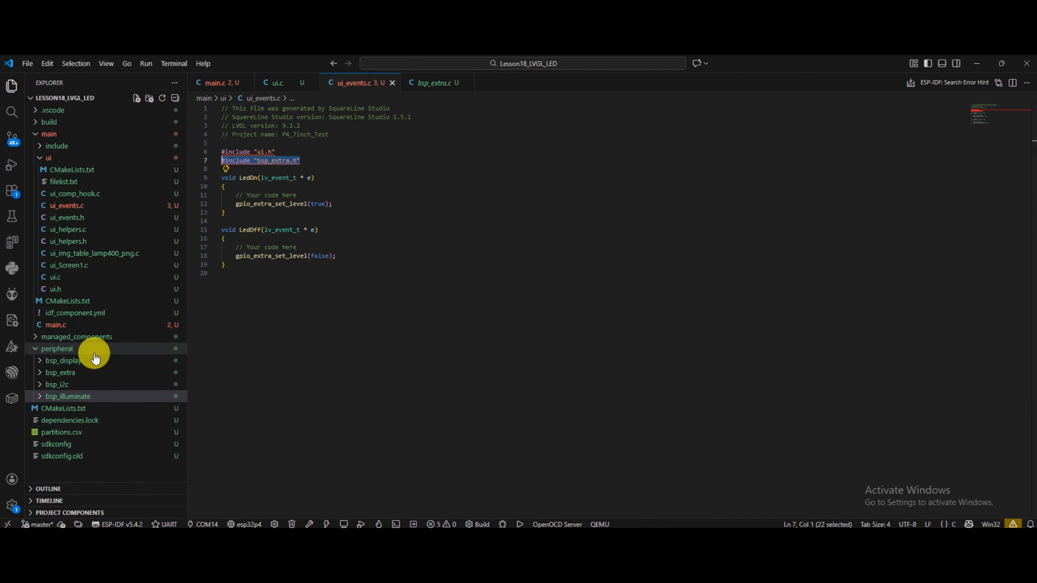
Open bsp_extra.c in the bsp_extra component and examine the gpio_extra_set_level function.
left_click(87, 374)
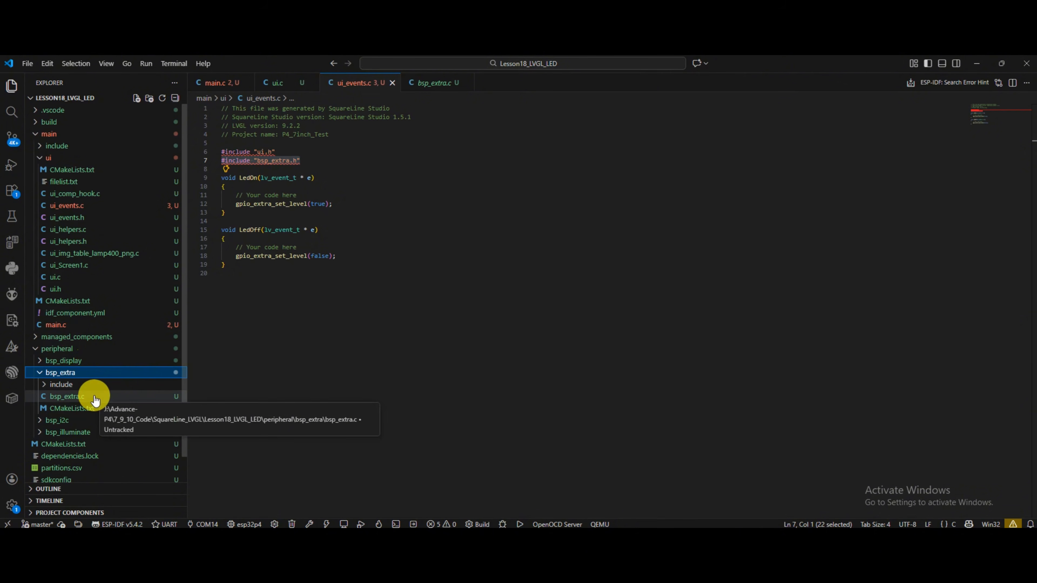
left_click(95, 399)
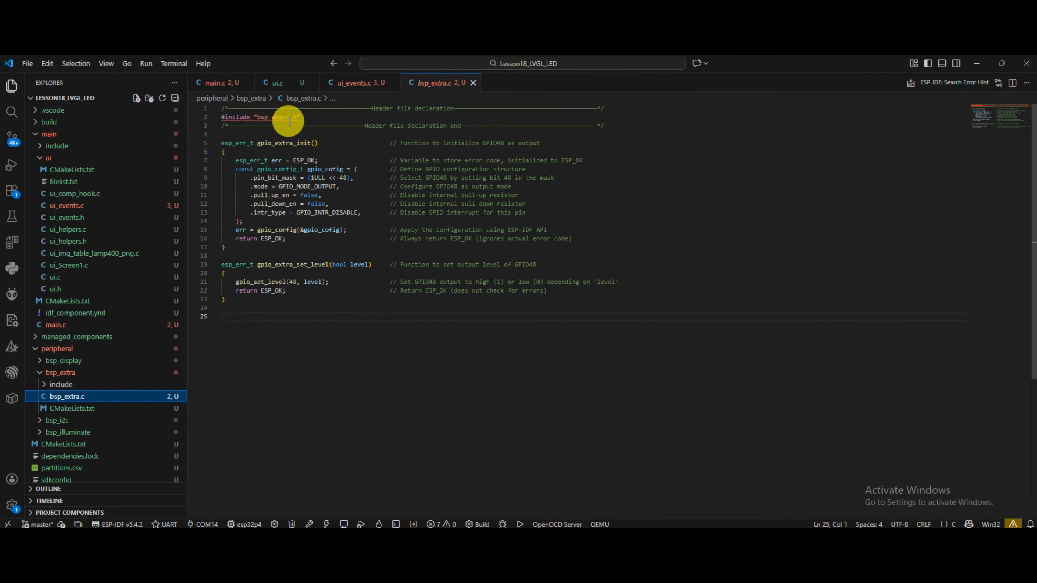
left_click_drag(256, 307, 220, 264)
left_click(296, 308)
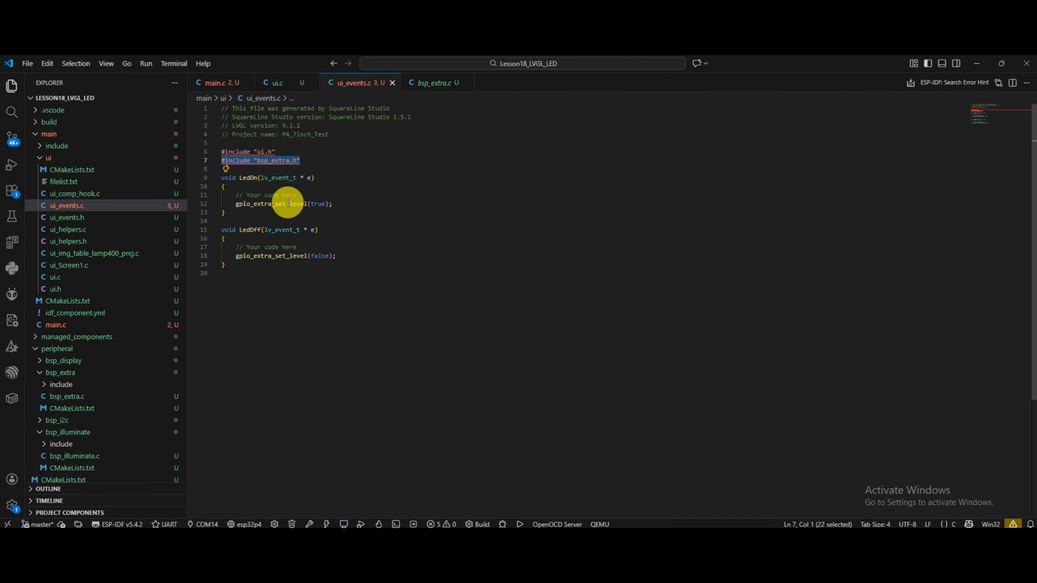
Check the gpio_extra_set_level calls inside LedOn and LedOff in ui_events.c.
left_click_drag(347, 204, 239, 204)
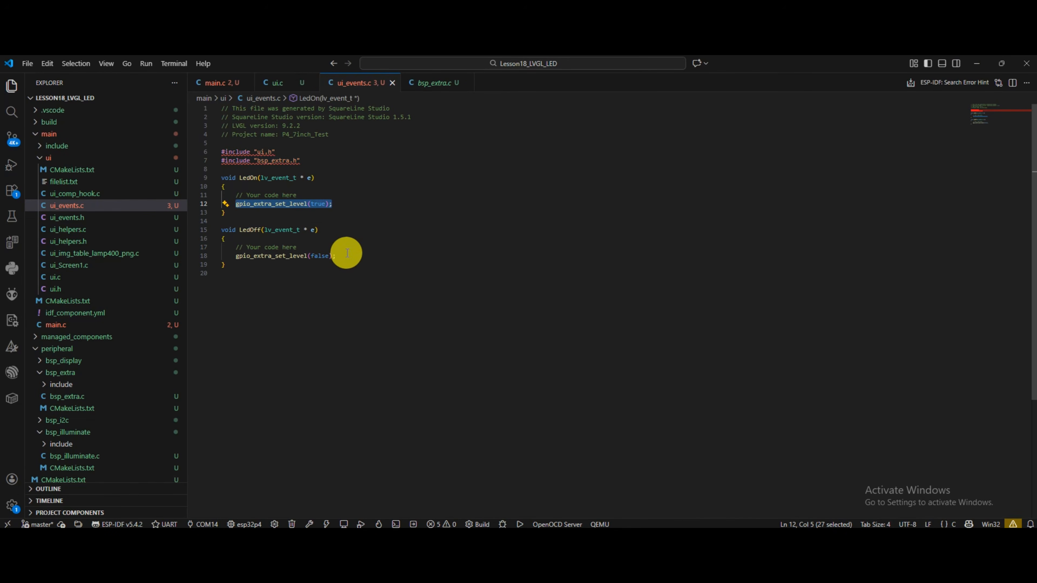
left_click_drag(346, 255, 241, 257)
left_click(250, 273)
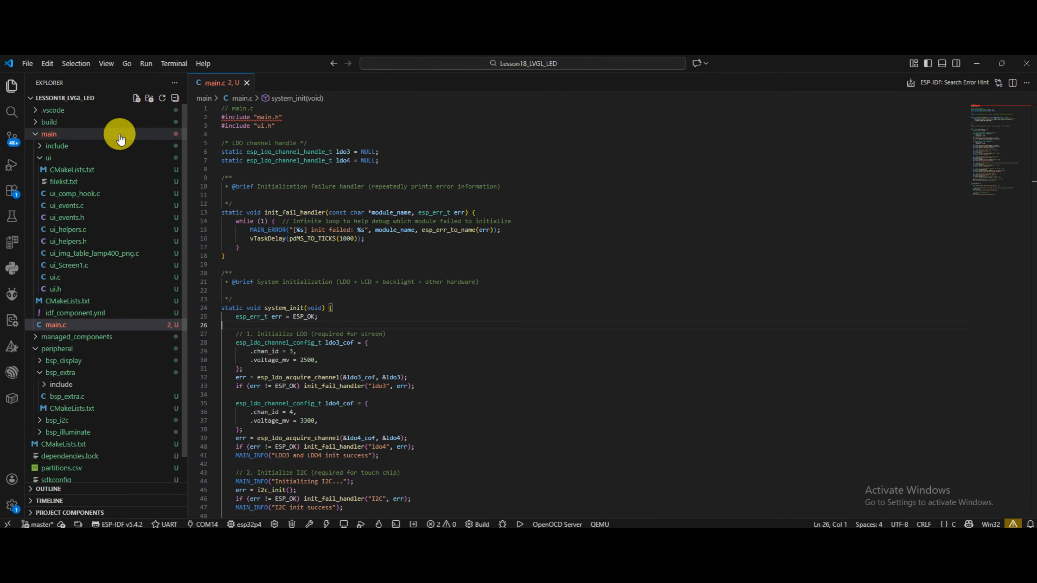
Collapse the main and peripheral folders in the project tree and run a full clean of the project.
left_click(116, 135)
left_click(123, 163)
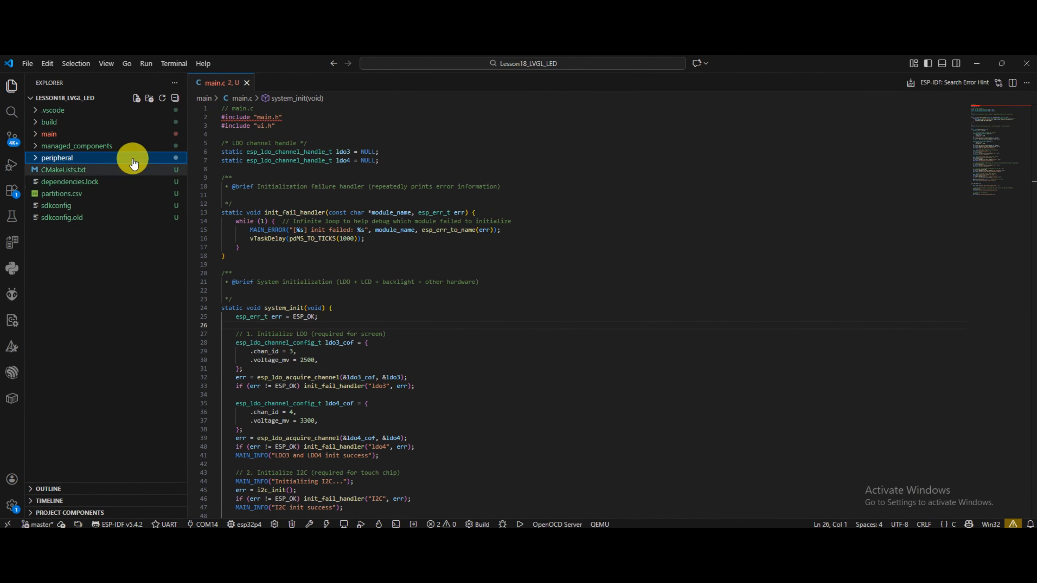
left_click(291, 524)
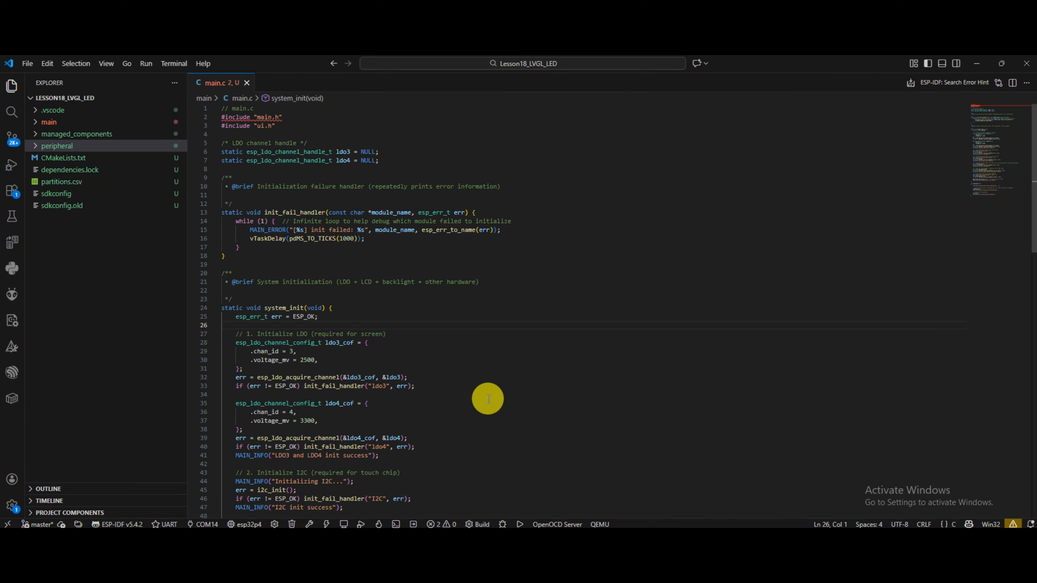
Open the SDK Configuration editor, find CONFIG_IDF_EXPERIMENTAL_FEATURES and save with "Make experimental features visible" enabled.
left_click(275, 524)
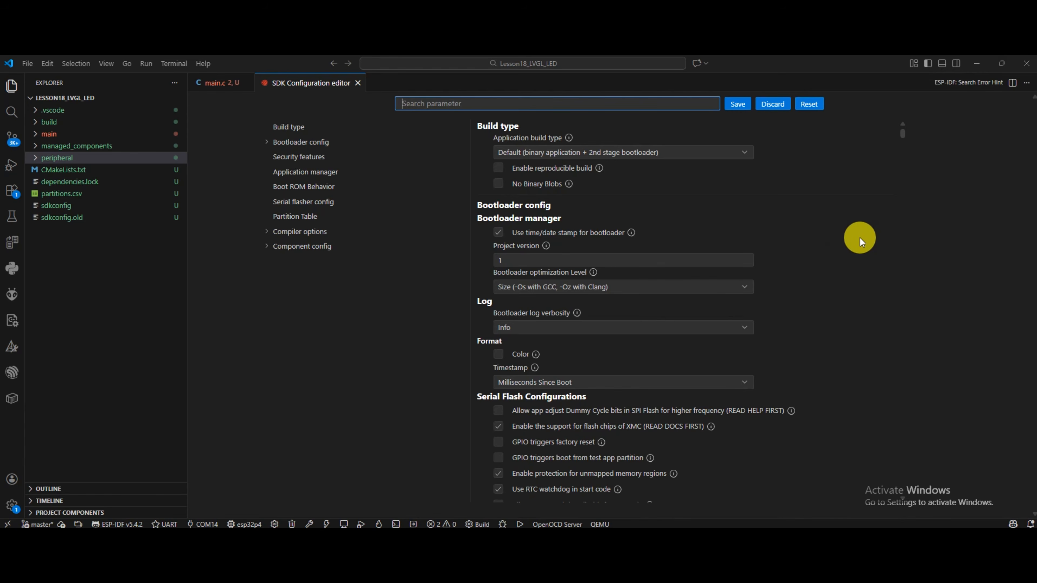
scroll(856, 237, "down", 5)
scroll(775, 220, "up", 5)
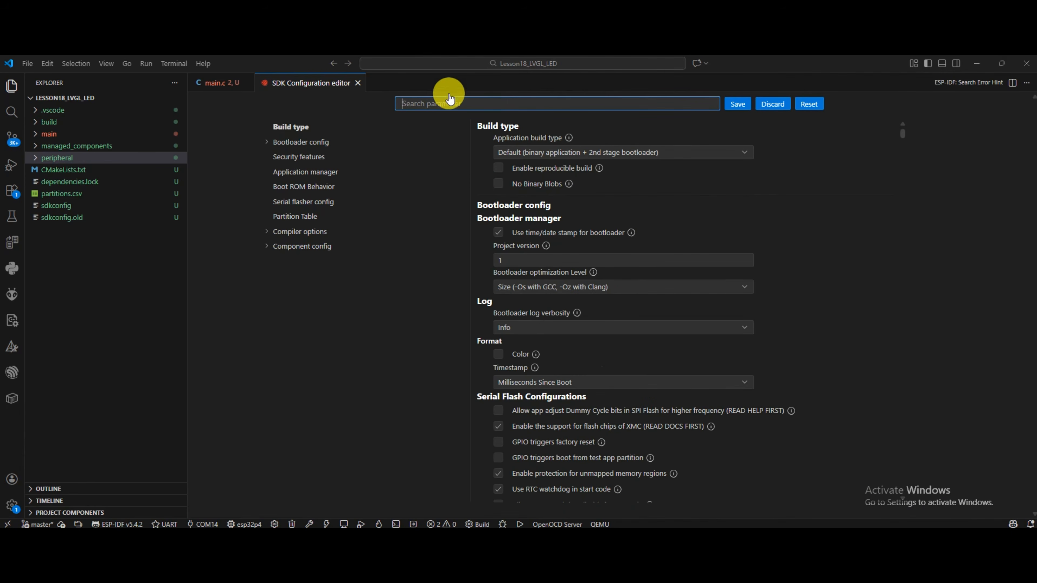
type("CONFIG_IDF_EXPERIMENTAL_FEATURES")
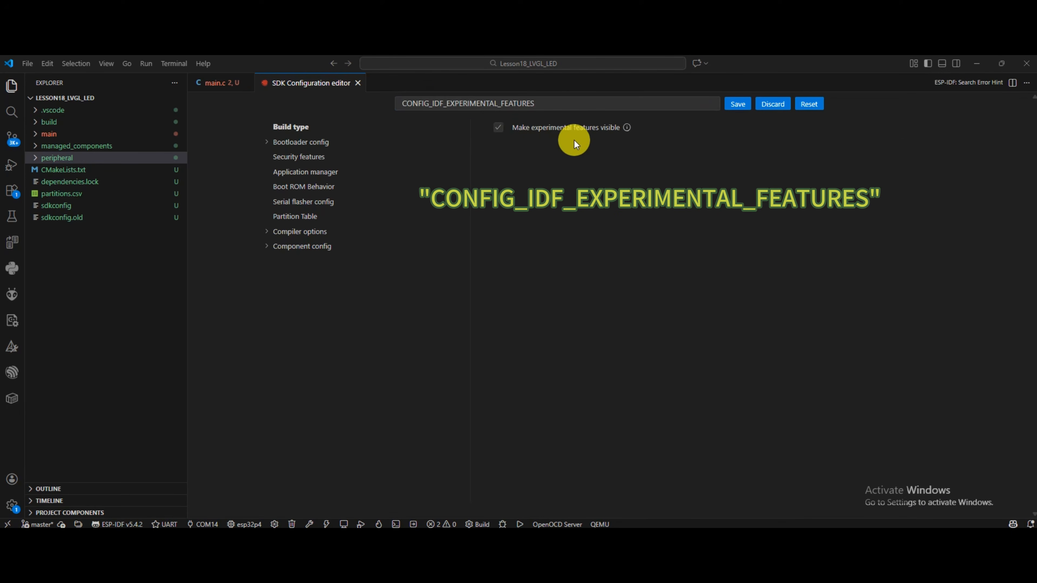
left_click(734, 106)
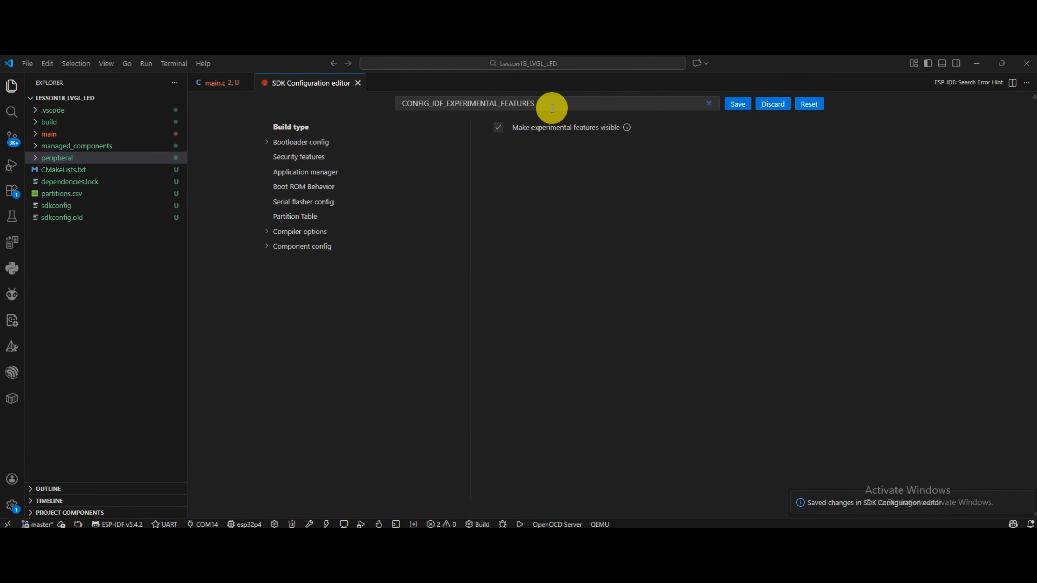
Find the PSRAM options, enable support for external PSRAM with a 200MHz clock speed and save the configuration.
left_click_drag(551, 105, 399, 99)
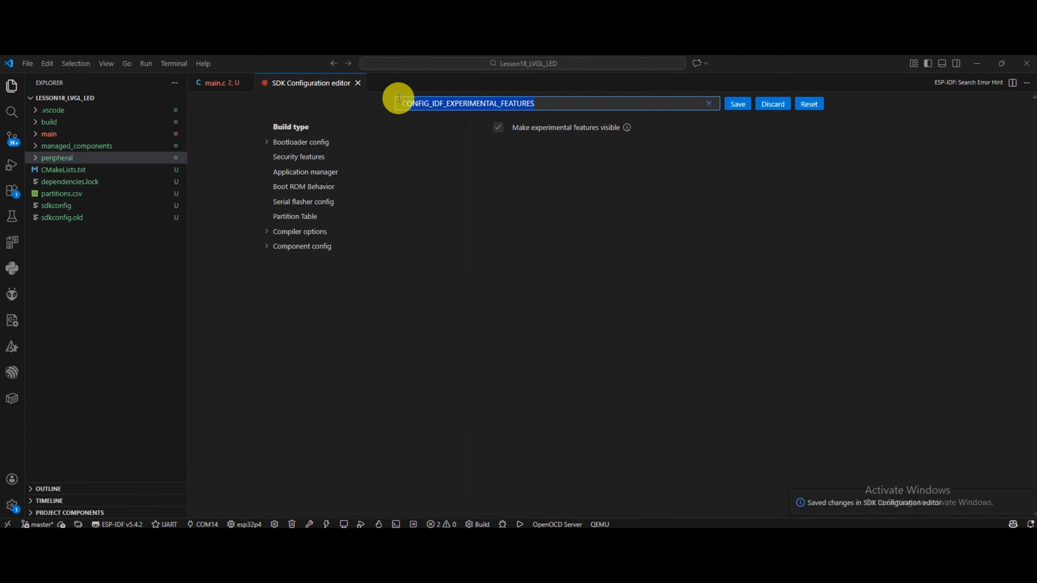
type("PSRAM")
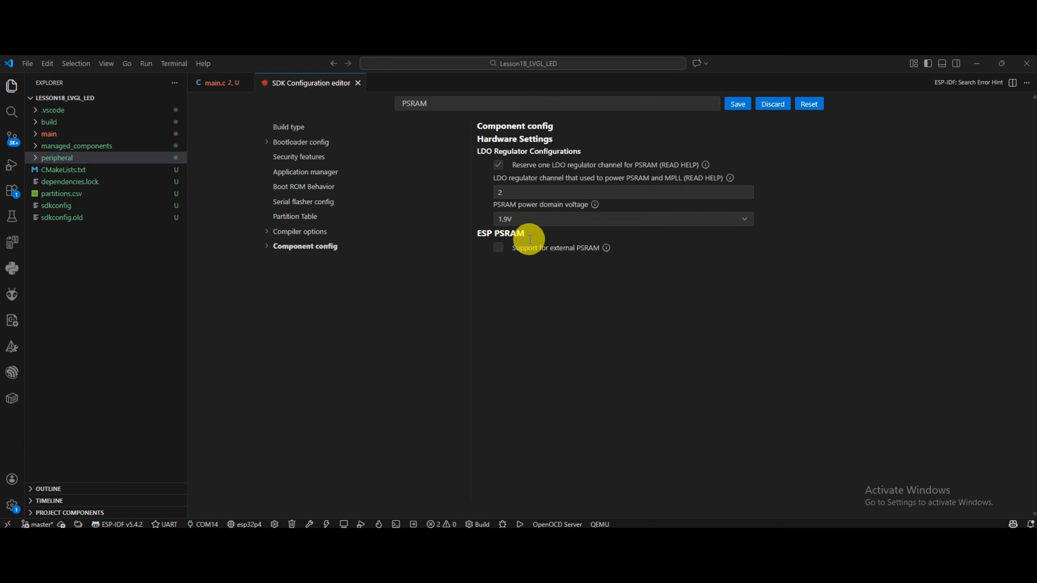
left_click(497, 249)
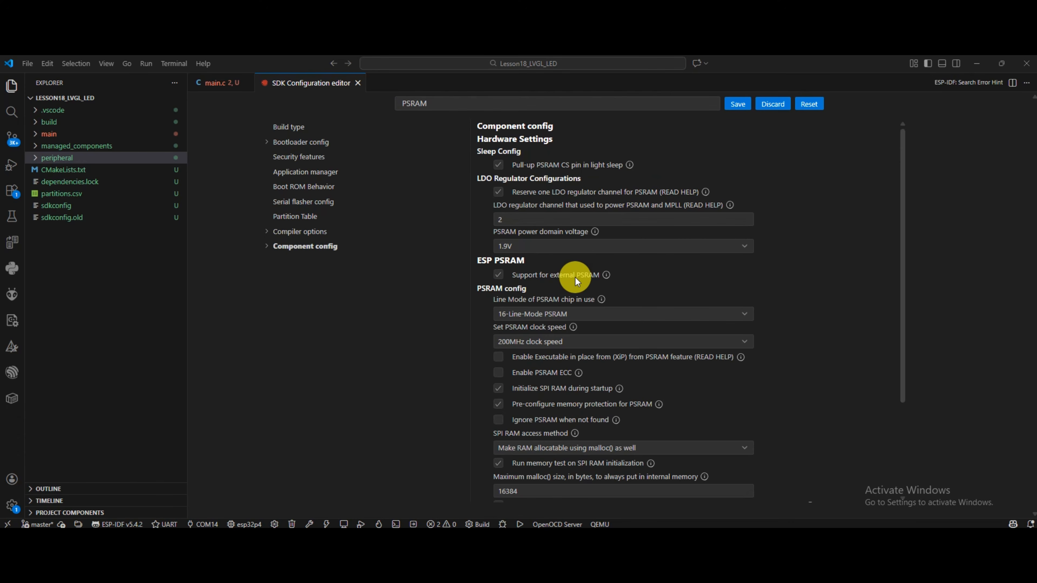
left_click(616, 344)
left_click(582, 352)
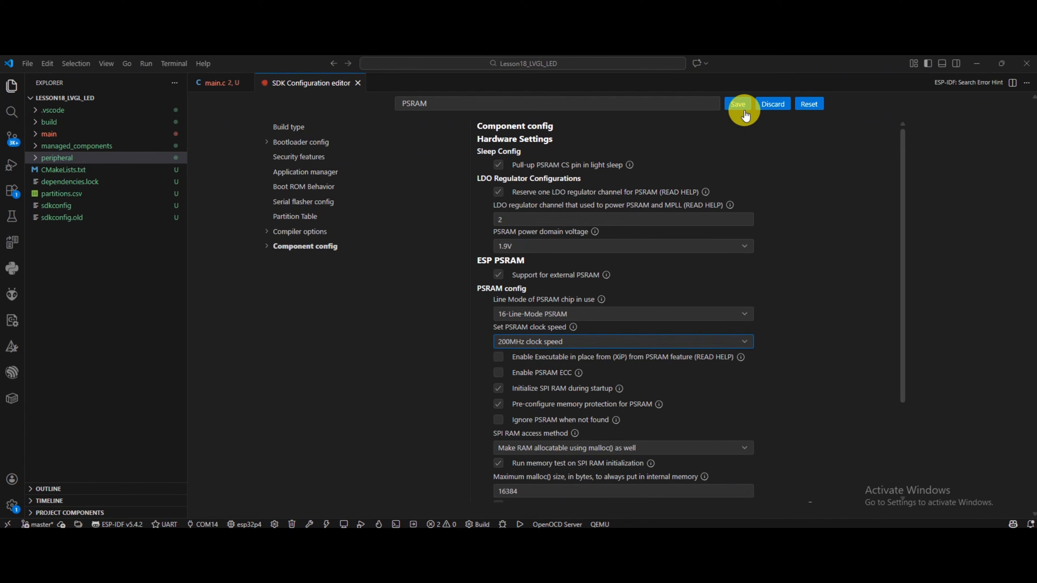
left_click(740, 105)
Find the flash options, set QIO SPI mode, STR sampling mode, 80 MHz SPI speed and 16 MB flash size, and save.
left_click(452, 103)
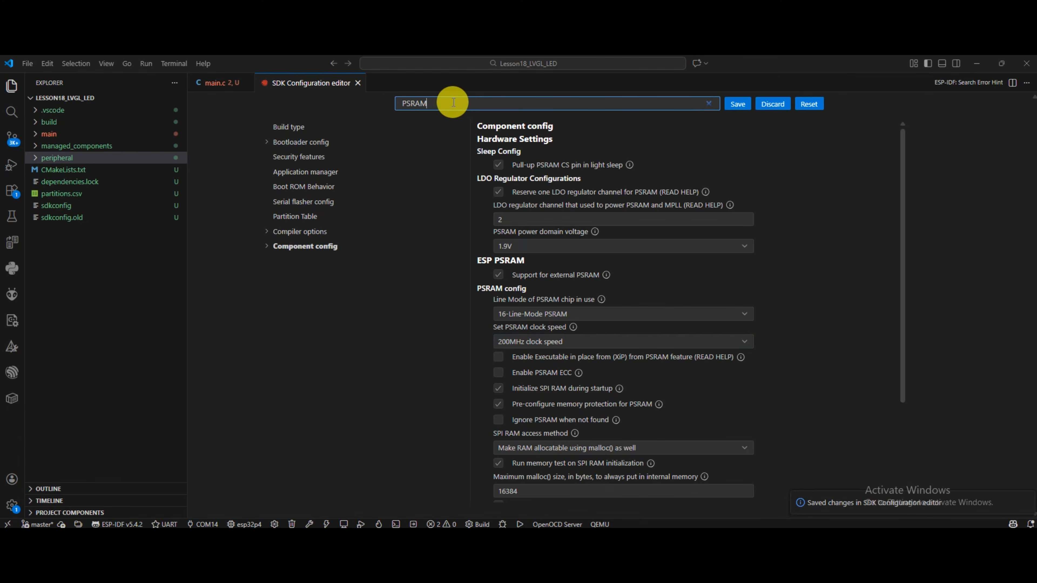
left_click_drag(493, 102, 390, 105)
type("flash")
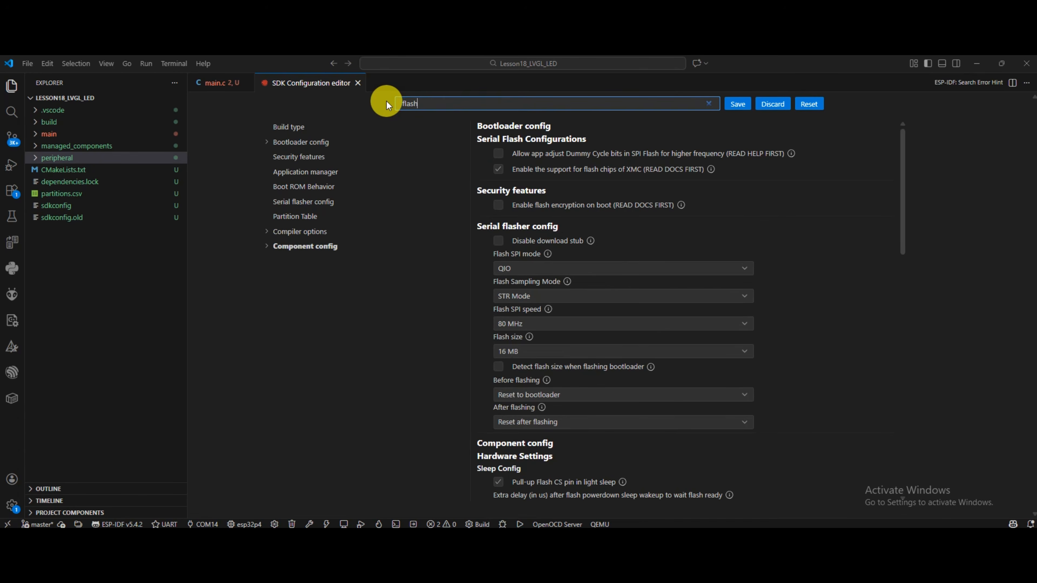
left_click(543, 266)
left_click(544, 266)
left_click(525, 294)
left_click(527, 320)
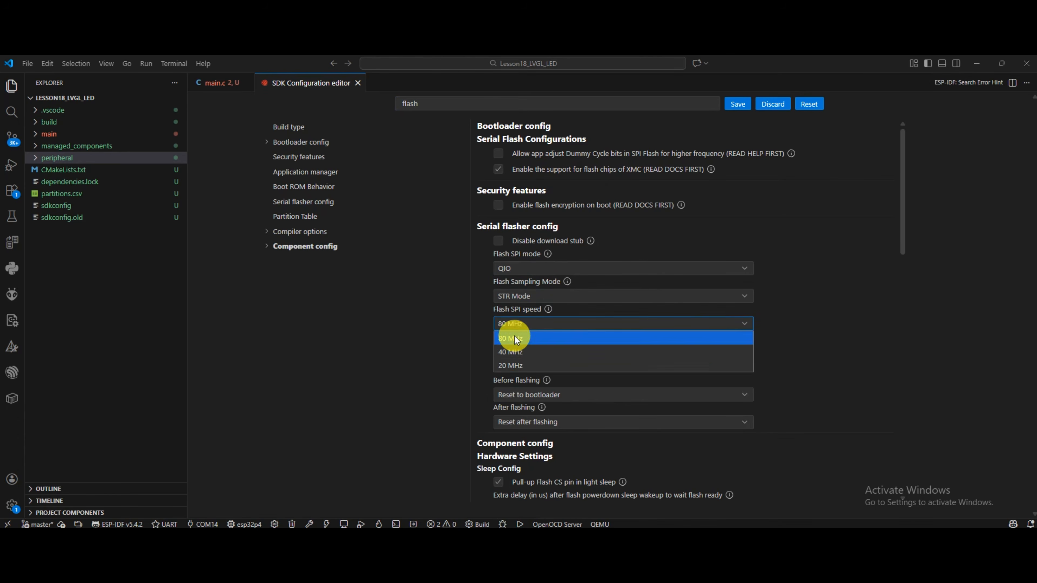
left_click(514, 338)
left_click(519, 350)
left_click(511, 423)
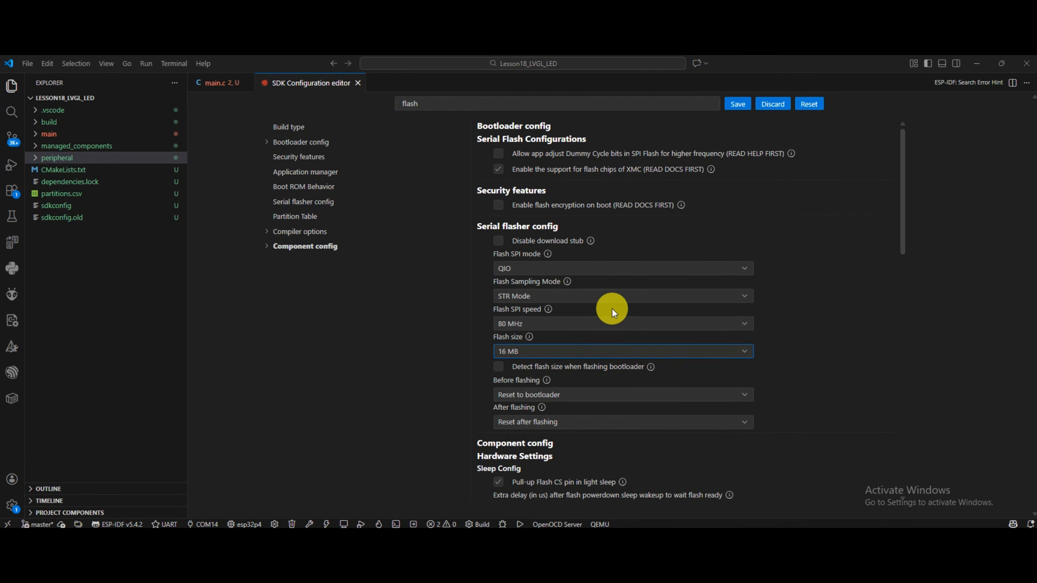
left_click(738, 104)
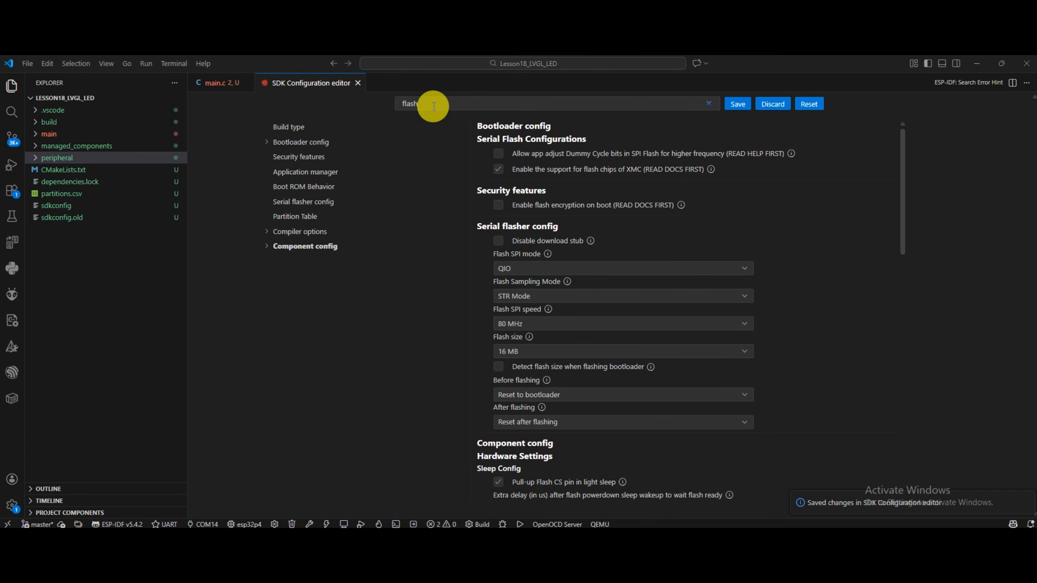
Find the partition options, use Custom partition table CSV with partitions.csv, and review that file's contents.
left_click_drag(434, 107, 395, 107)
type("par")
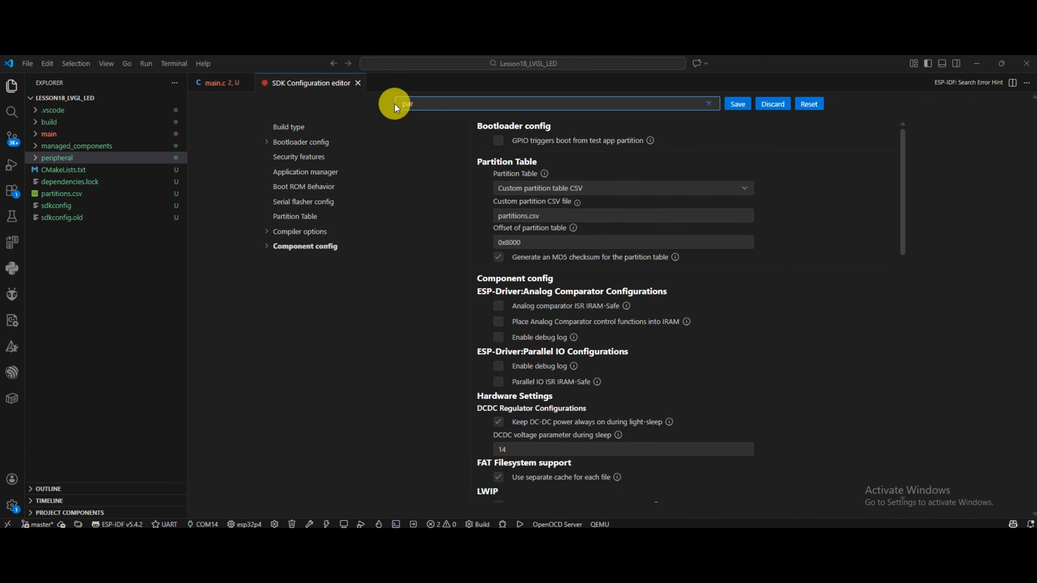
type("tition")
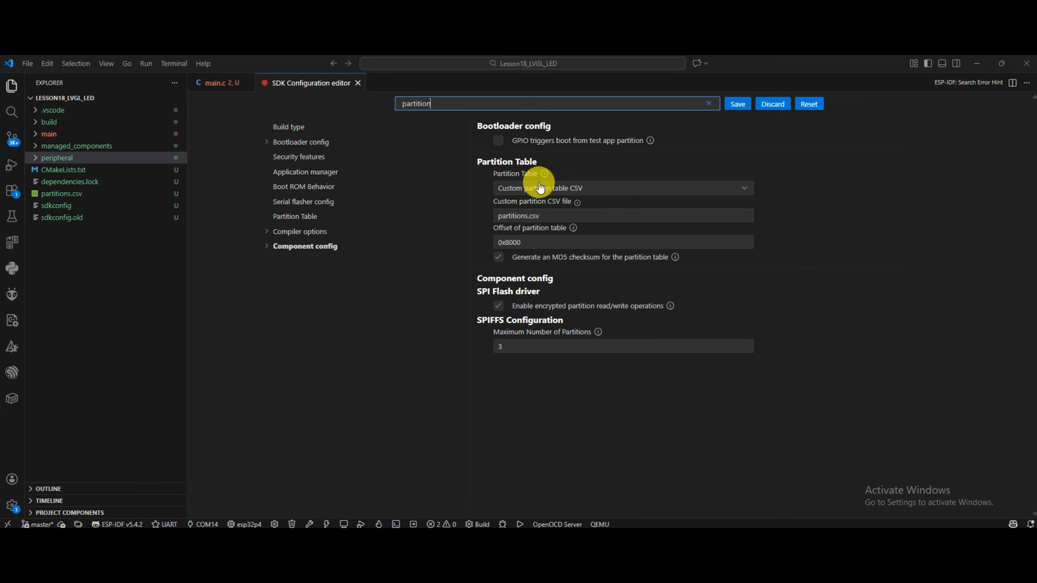
left_click(600, 190)
left_click(600, 189)
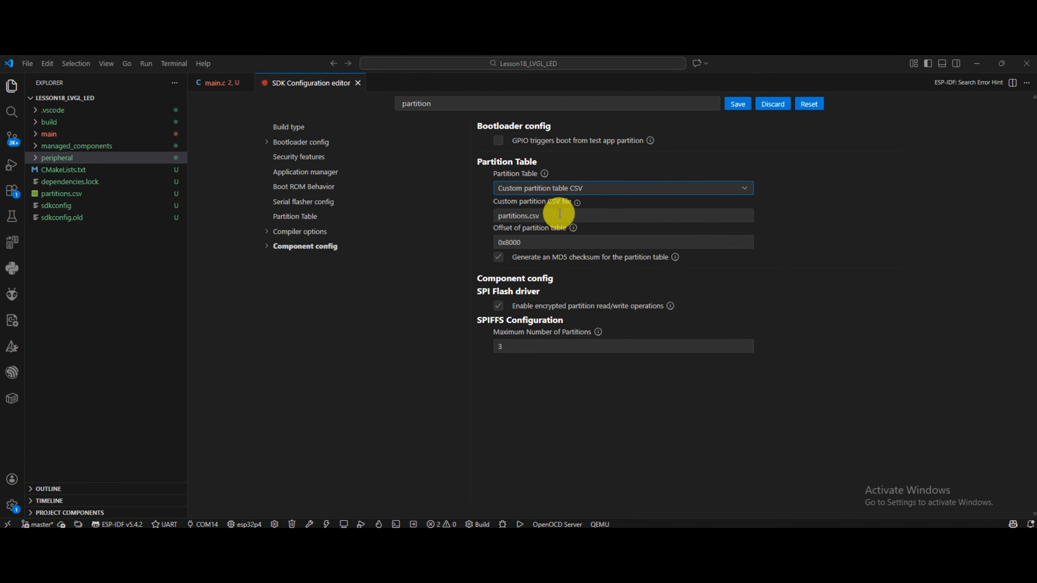
left_click(559, 215)
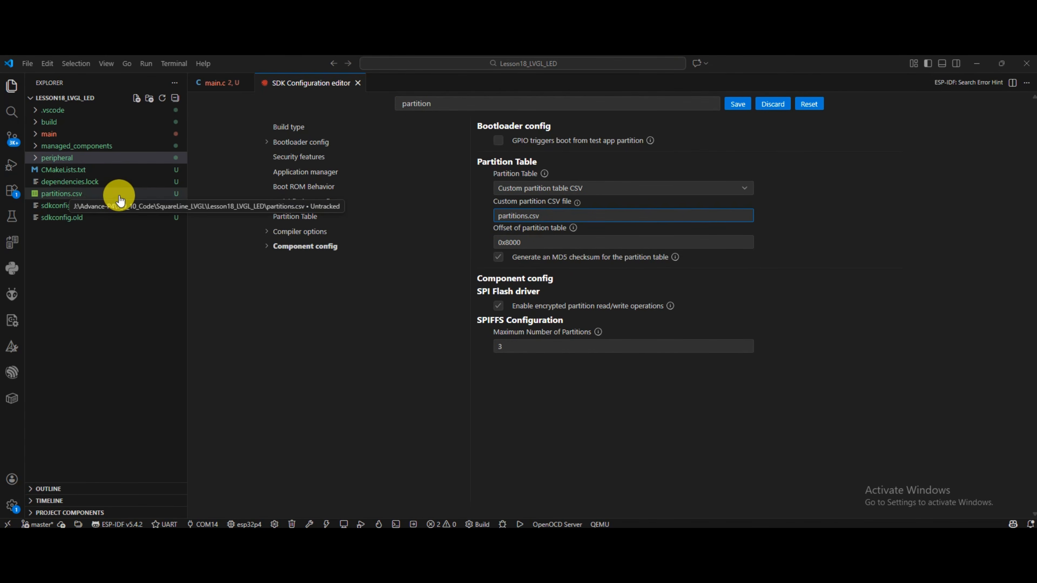
left_click(119, 195)
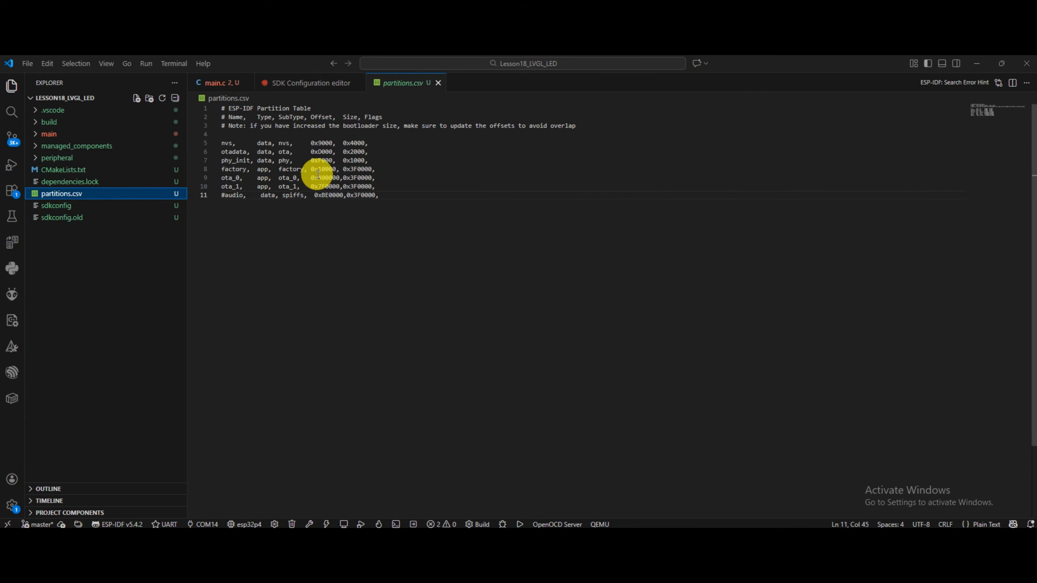
left_click(306, 83)
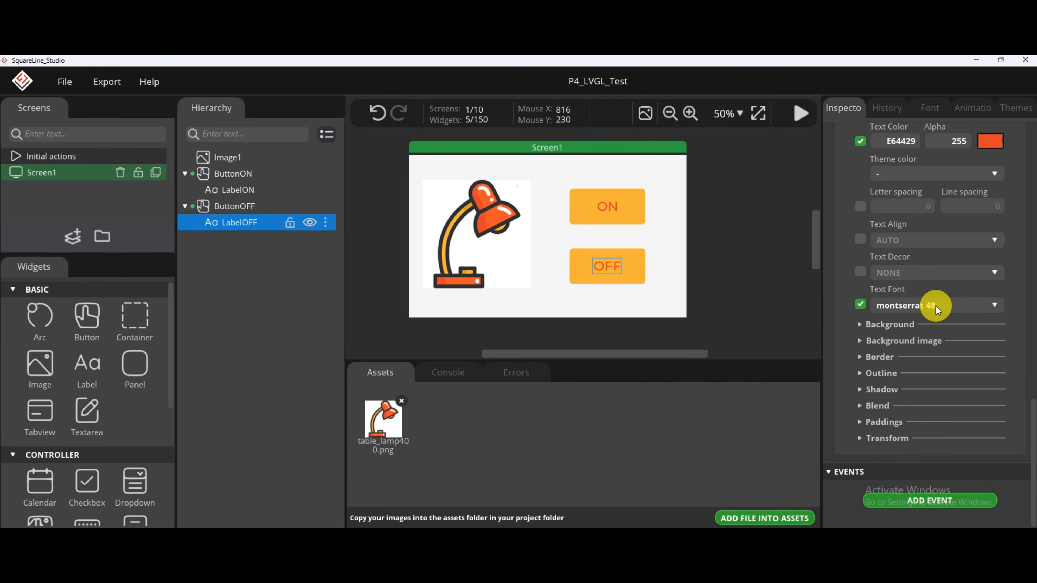
Check which Montserrat text font LabelOFF uses in SquareLine Studio, and return to the VS Code configuration editor.
left_click(925, 306)
scroll(938, 355, "down", 5)
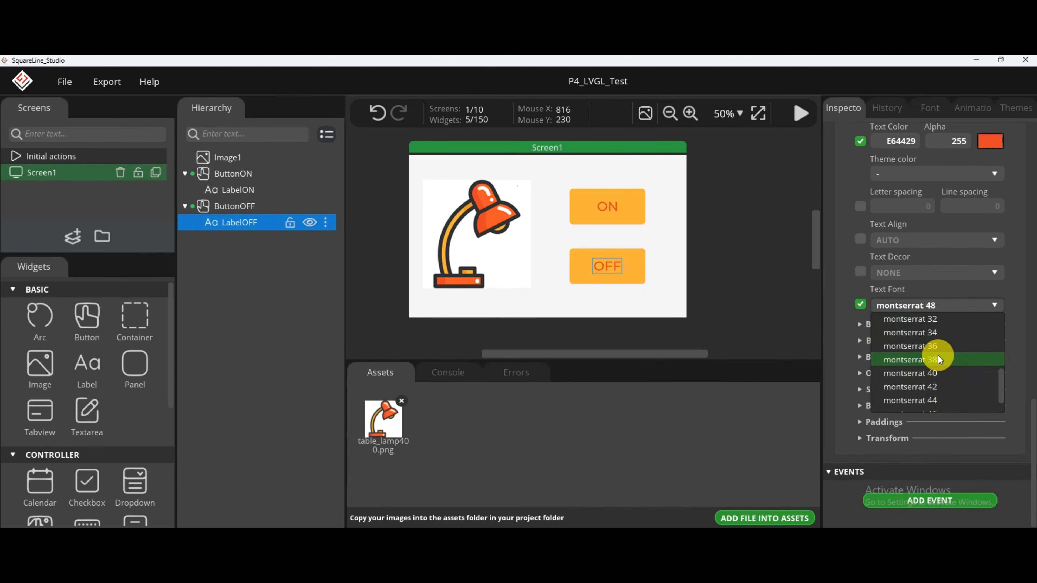
left_click(927, 401)
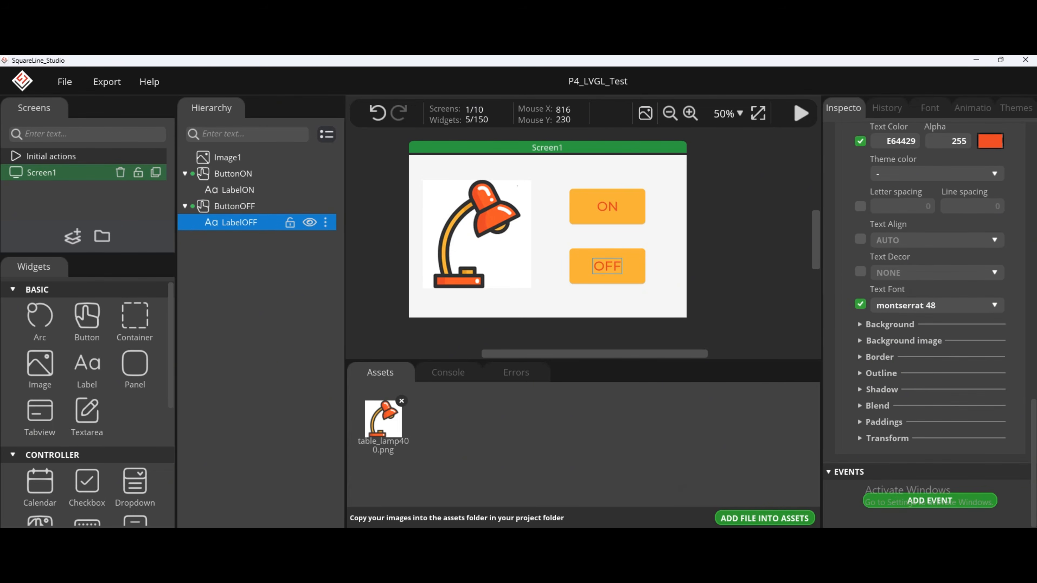
mouse_move(617, 527)
left_click(613, 498)
Find the font options in the SDK configuration, enable Montserrat 48 and save the configuration.
left_click_drag(443, 105, 408, 105)
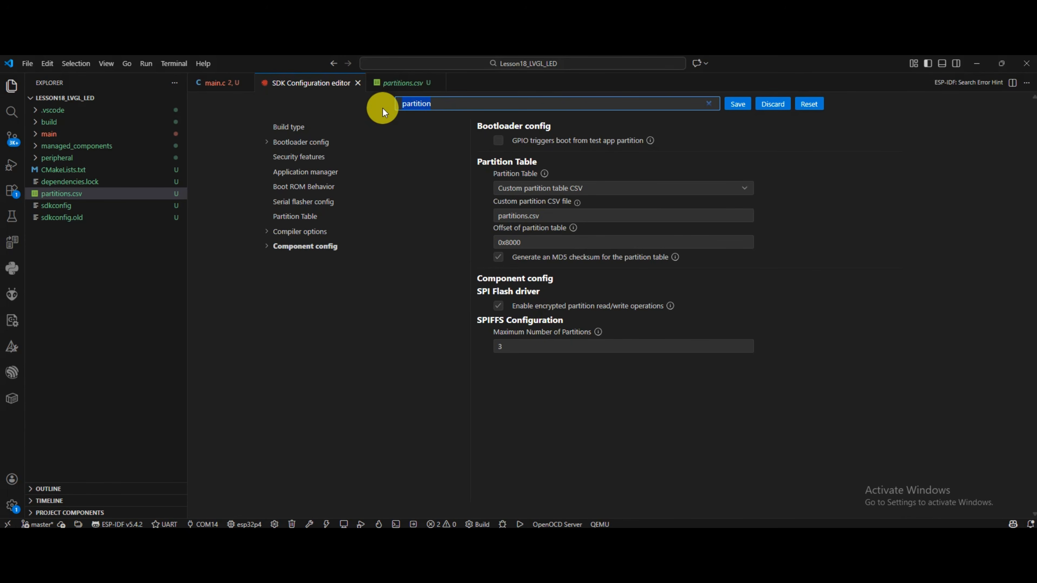
type("font")
scroll(536, 186, "down", 10)
left_click(498, 382)
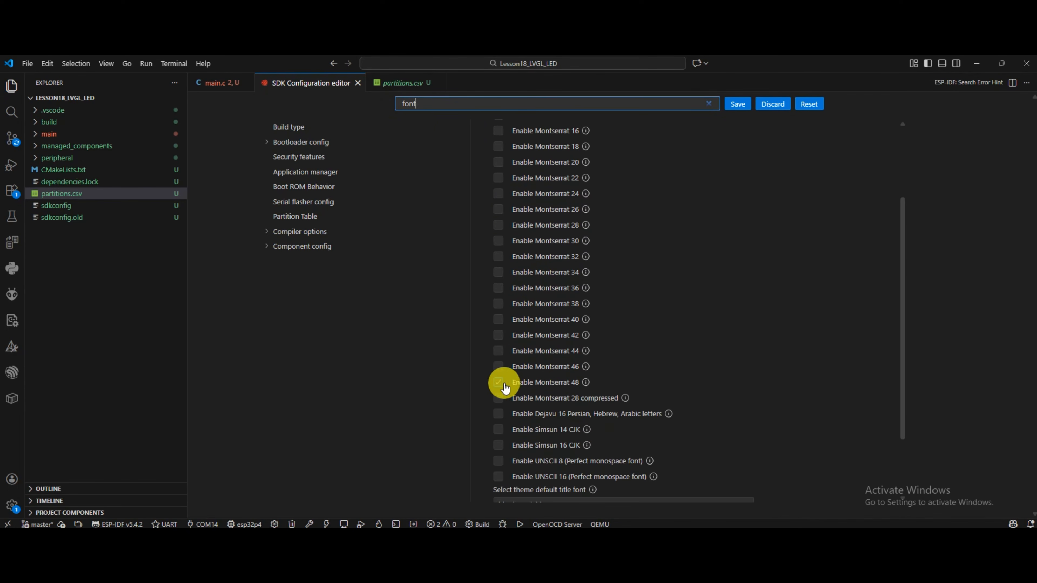
left_click(737, 107)
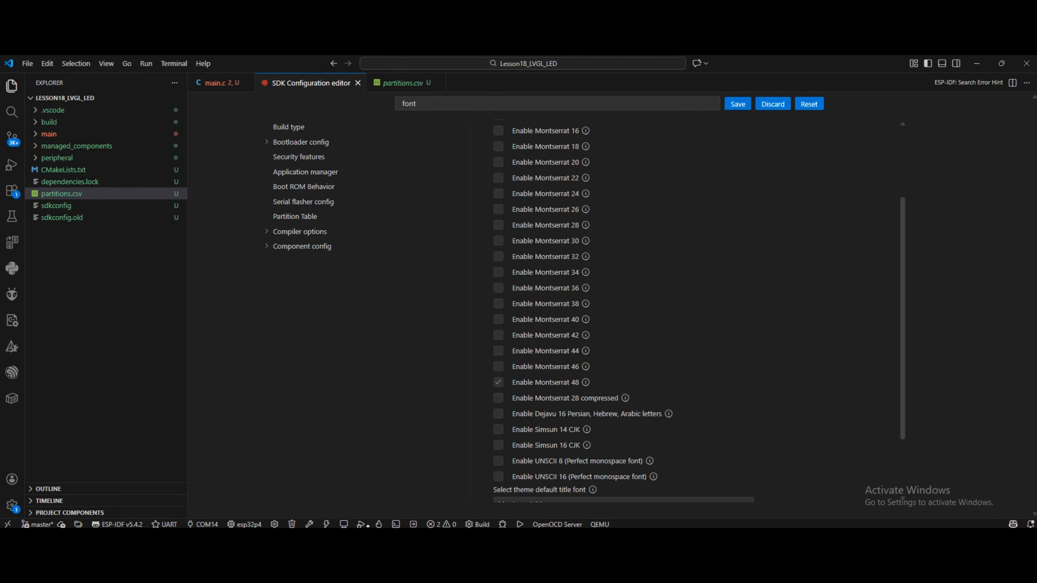
Build the project and run the combined build, flash and monitor operation for the esp32p4 board.
left_click(308, 525)
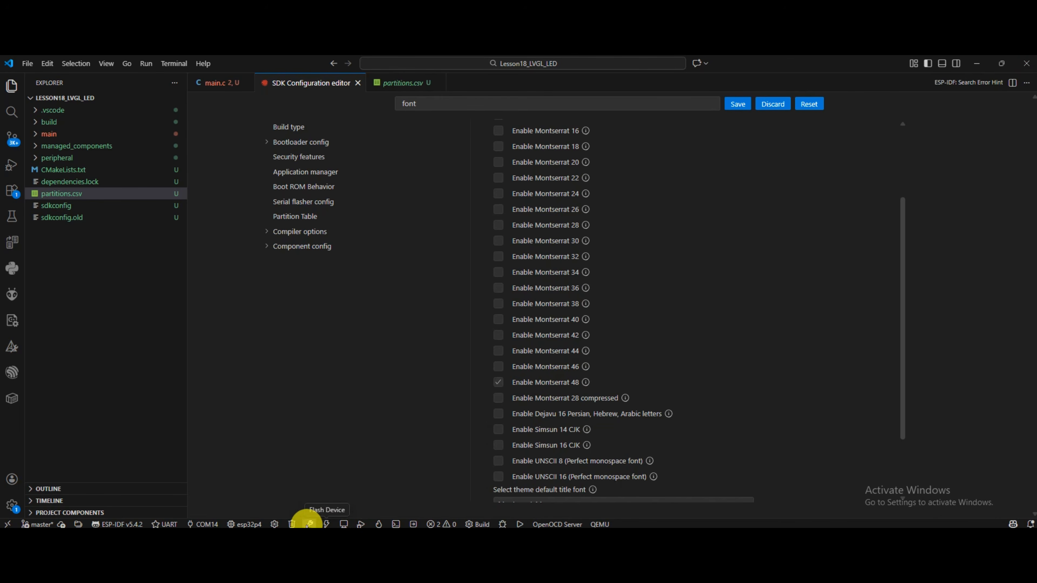
left_click(384, 524)
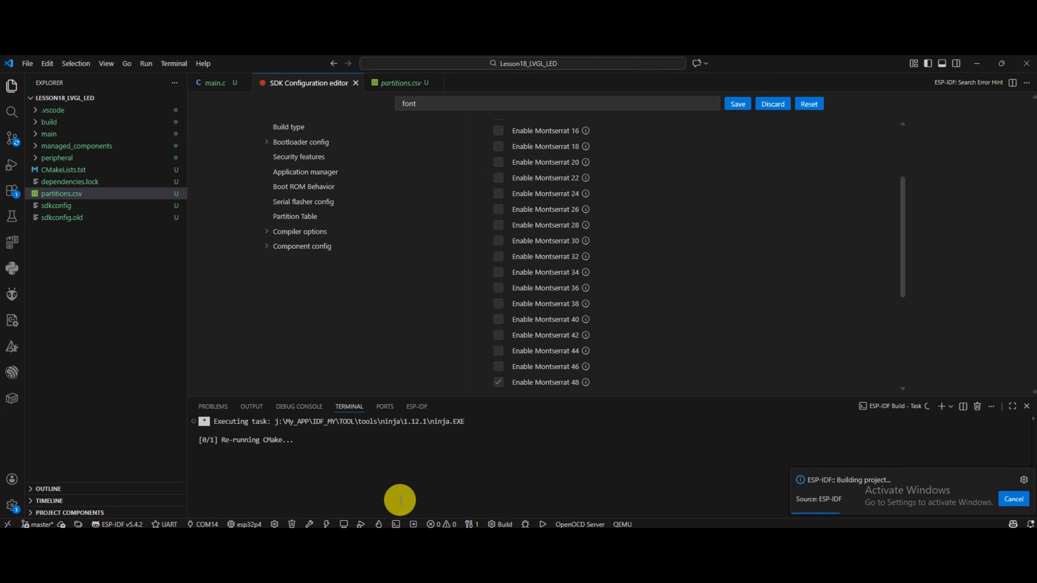